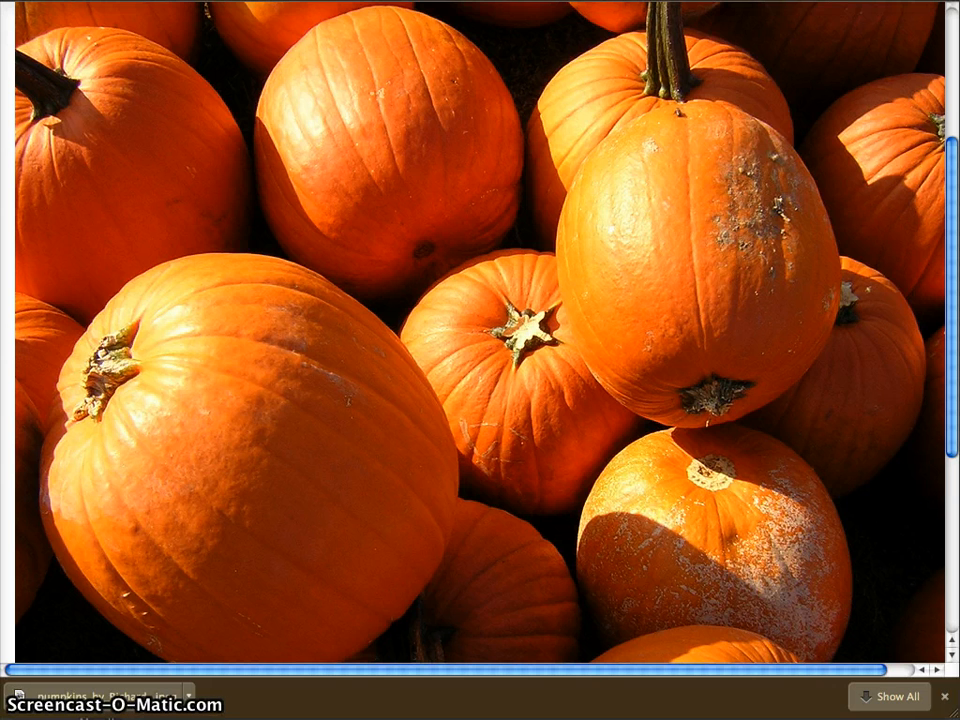
Step: Switch back to the Drupal demo page for editing images and open it for editing
key(ctrl+Tab)
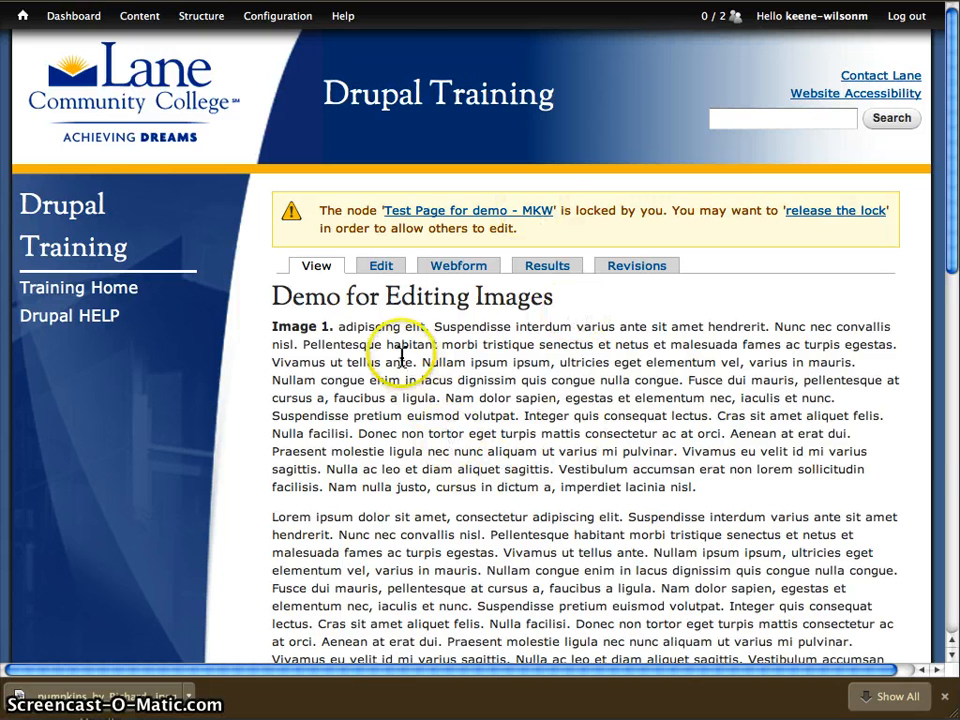
click(383, 268)
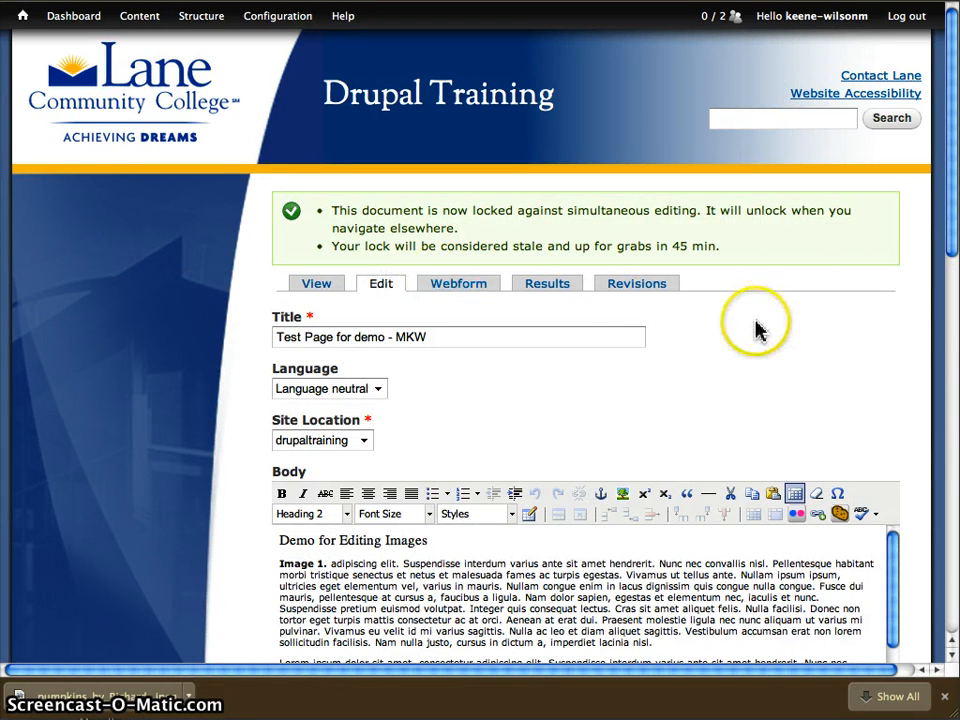
drag(952, 225, 949, 364)
Step: Start inserting an image over the bold "Image 1." text in the body and browse the server files for its source
drag(279, 206, 331, 208)
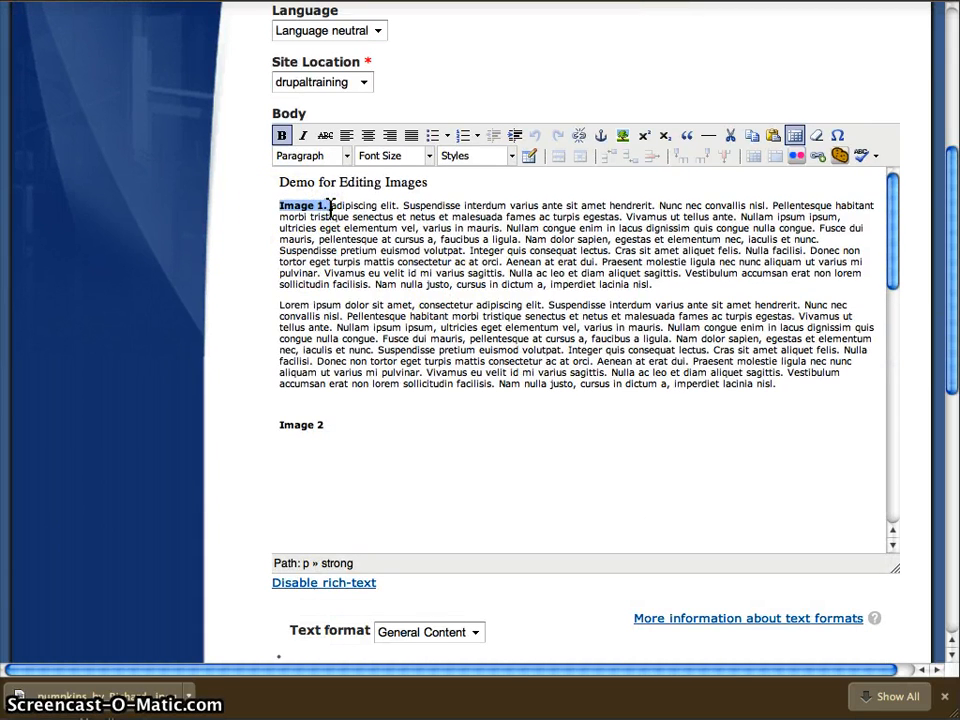
click(625, 140)
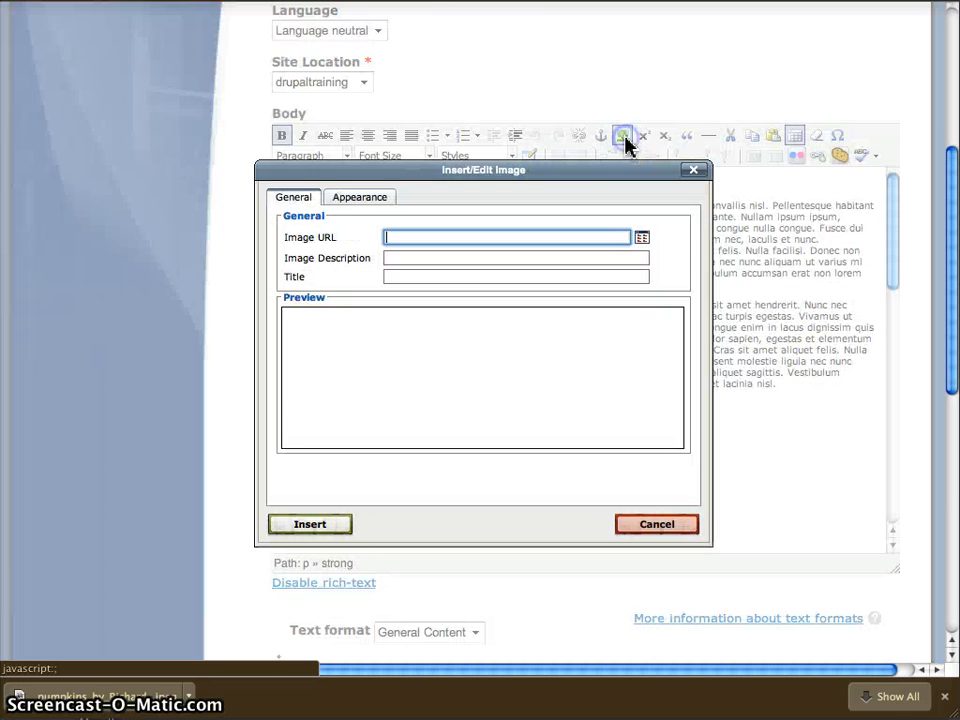
click(462, 245)
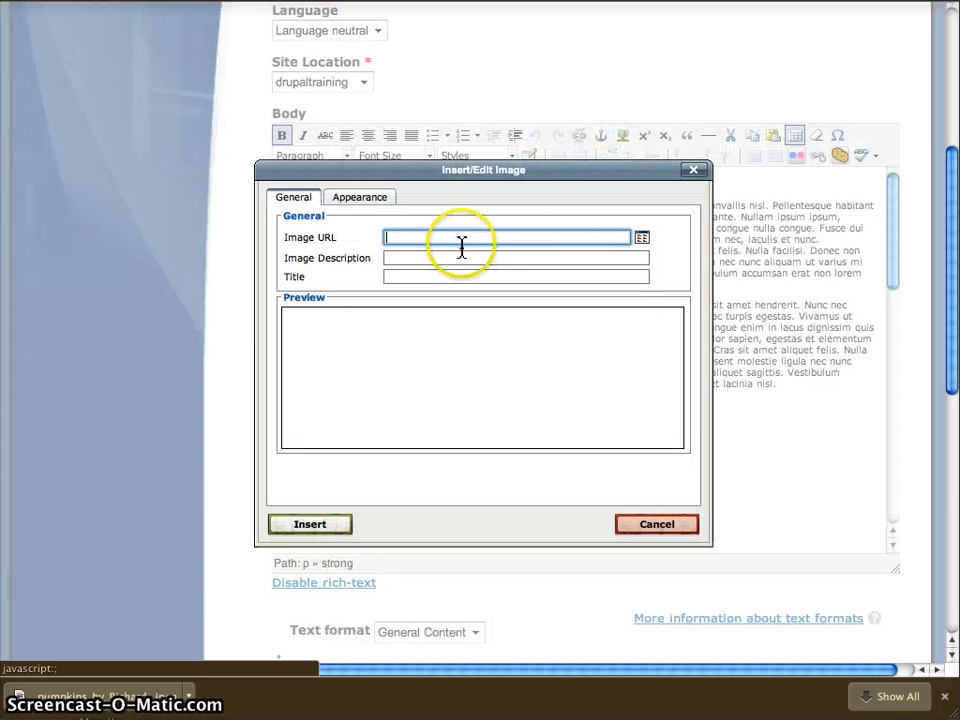
click(642, 240)
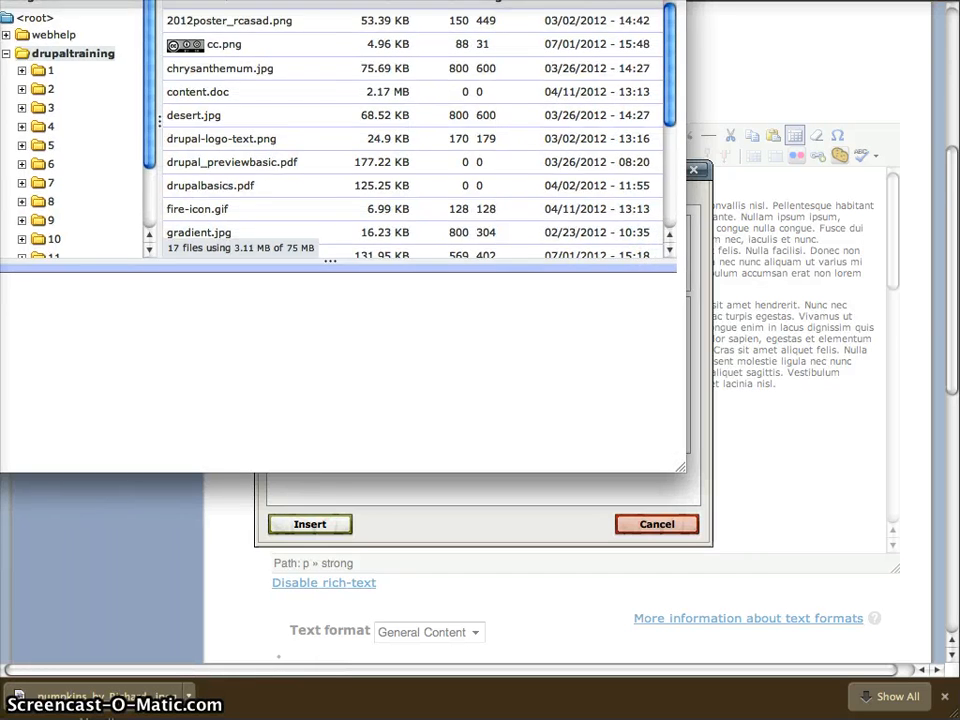
drag(489, 0, 516, 14)
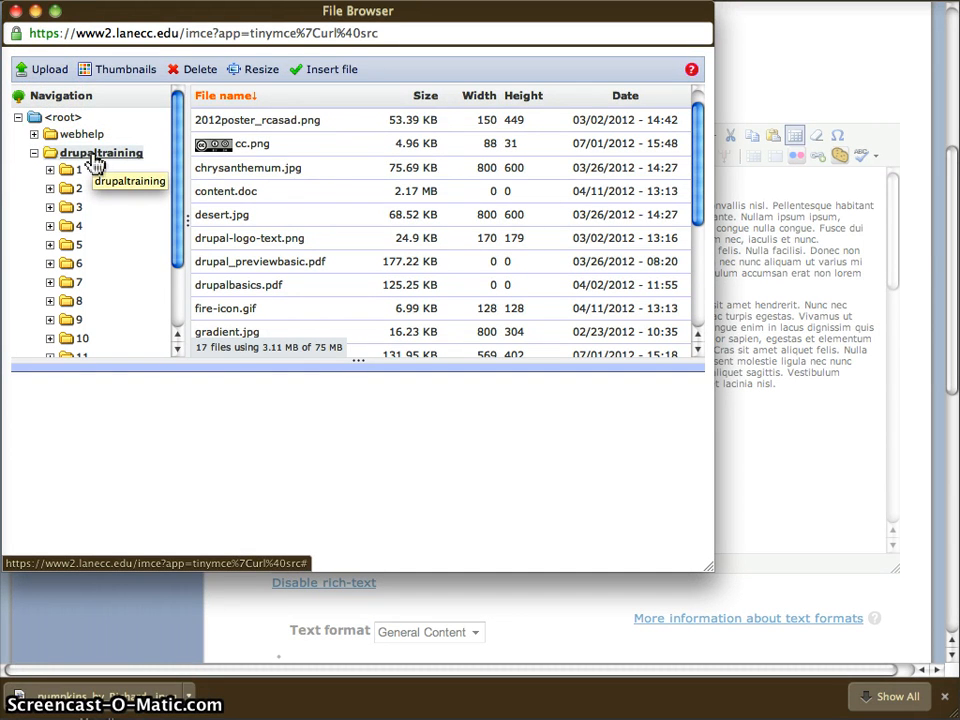
Step: Upload the small pumpkins JPEG from the Desktop to the drupaltraining folder without creating a thumbnail
click(50, 72)
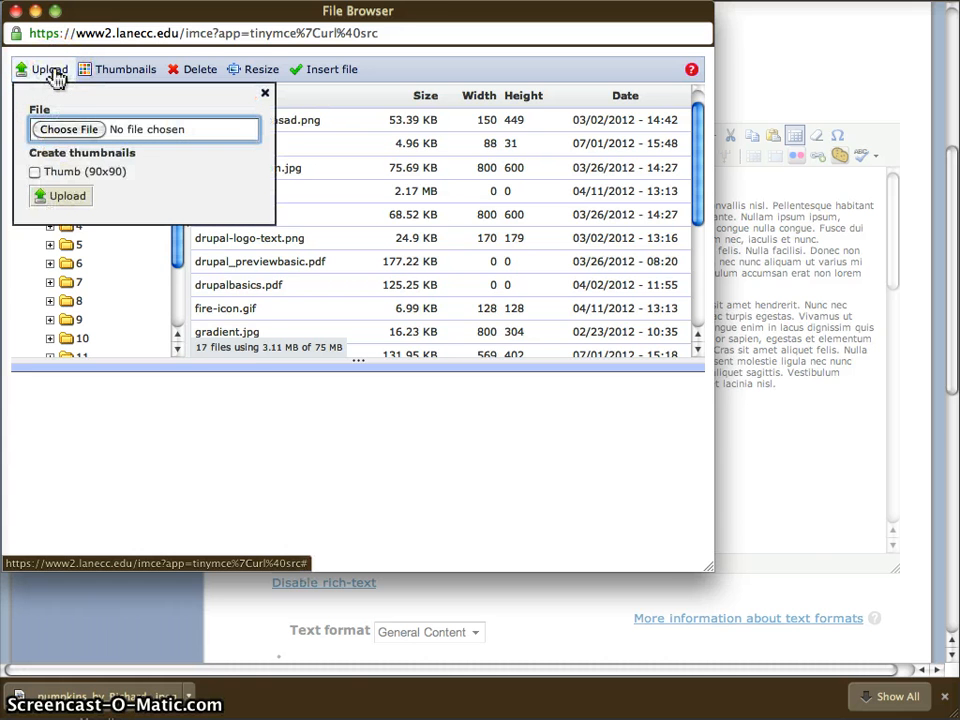
click(68, 130)
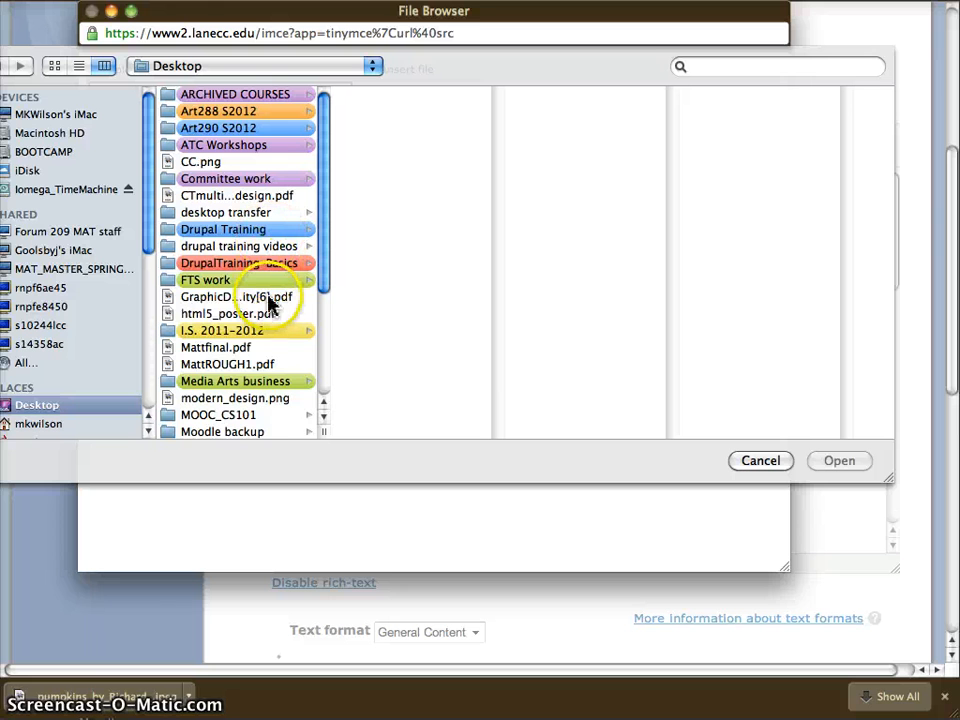
drag(326, 261, 326, 347)
click(277, 351)
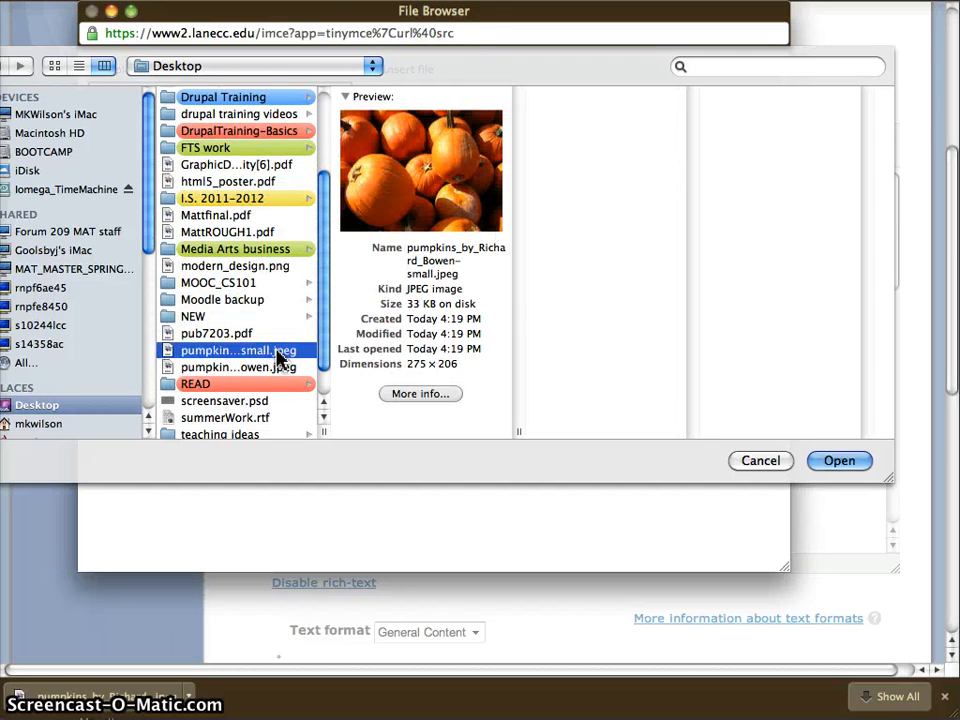
click(835, 461)
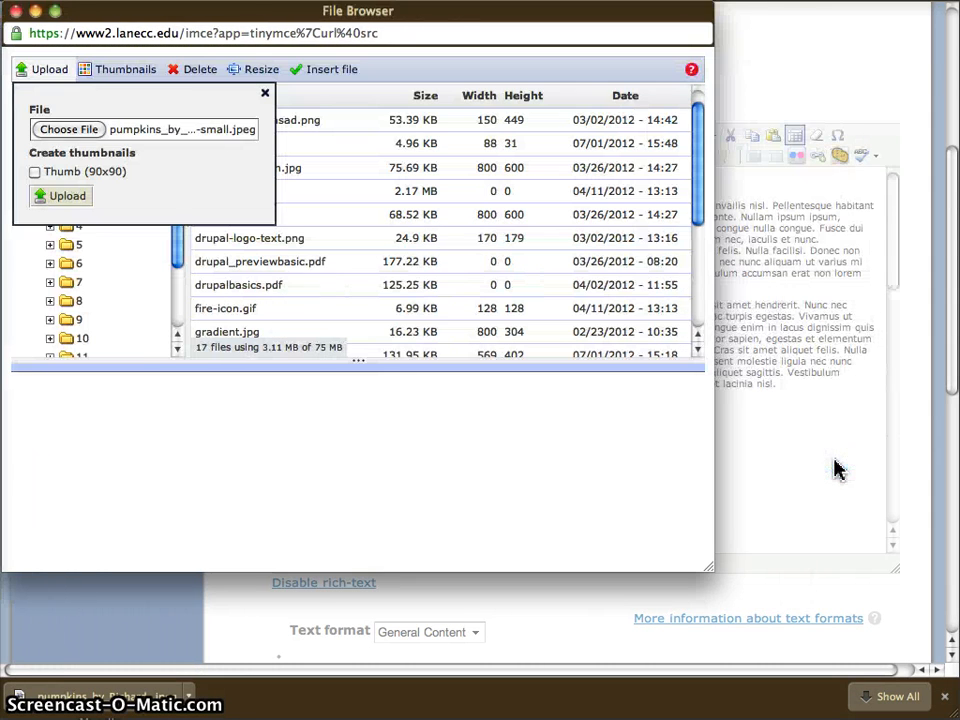
click(68, 199)
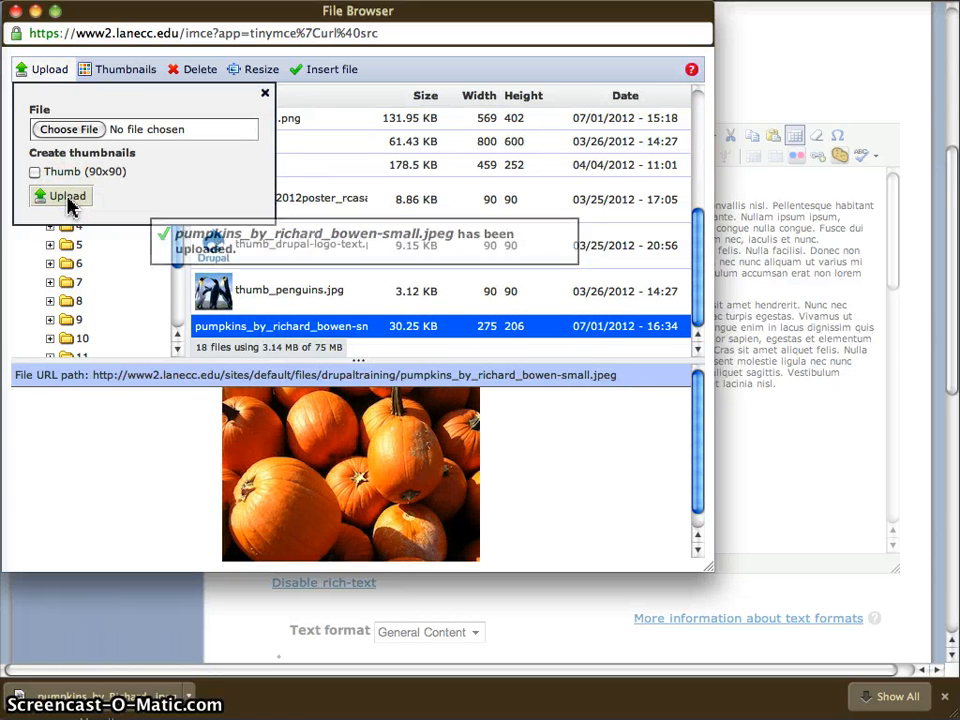
click(266, 96)
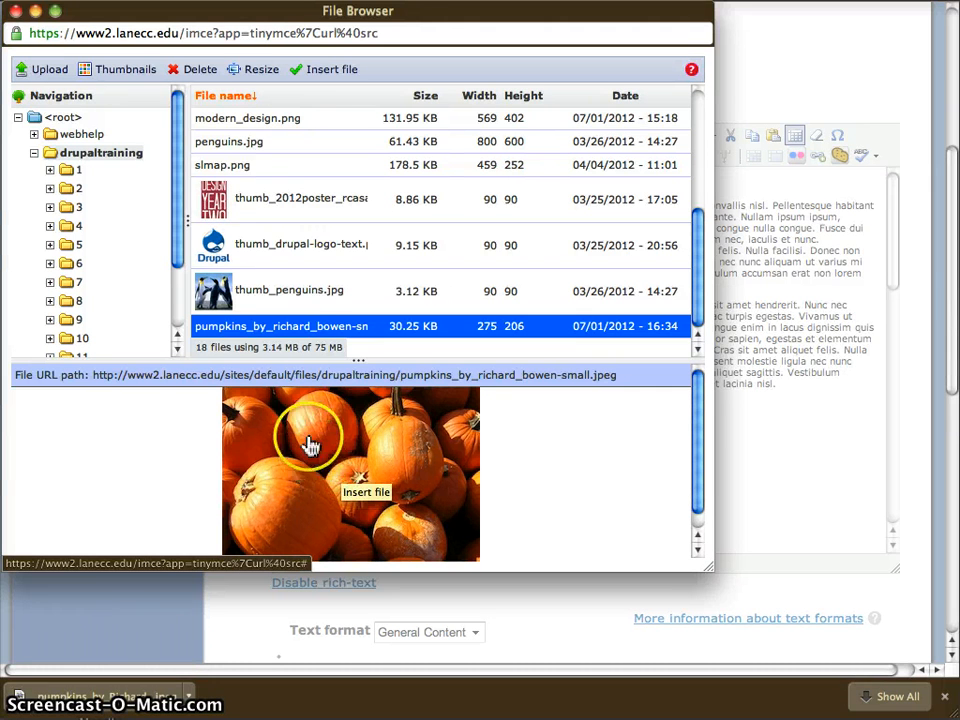
Step: Use the uploaded pumpkins picture as the image source and enter "Pumpkins by" plus the photographer's name as the image description
click(325, 72)
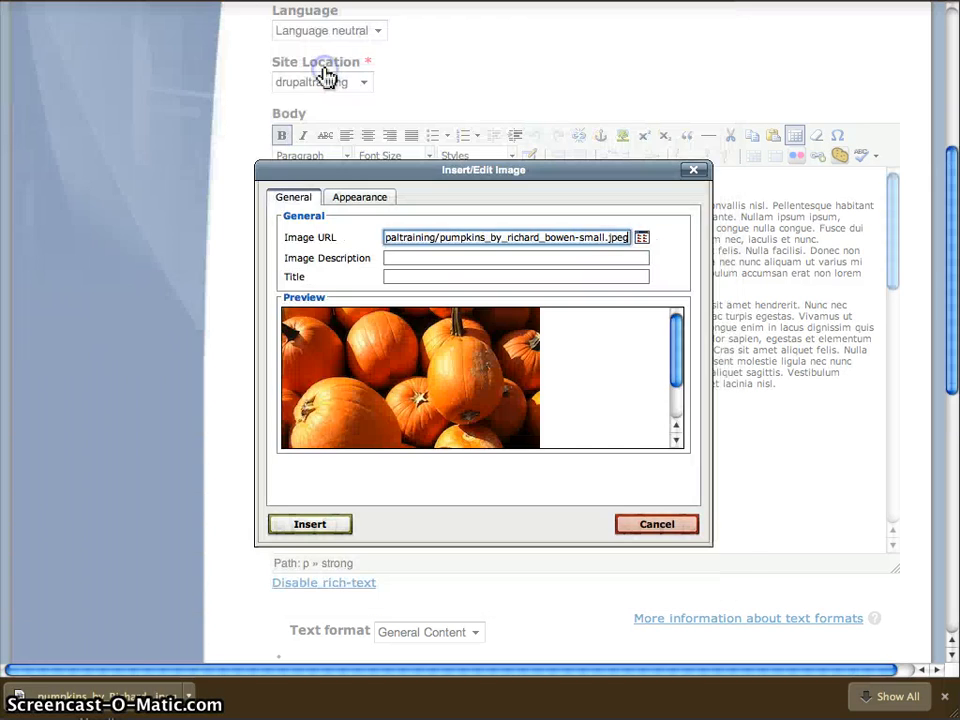
click(447, 256)
text(Pump)
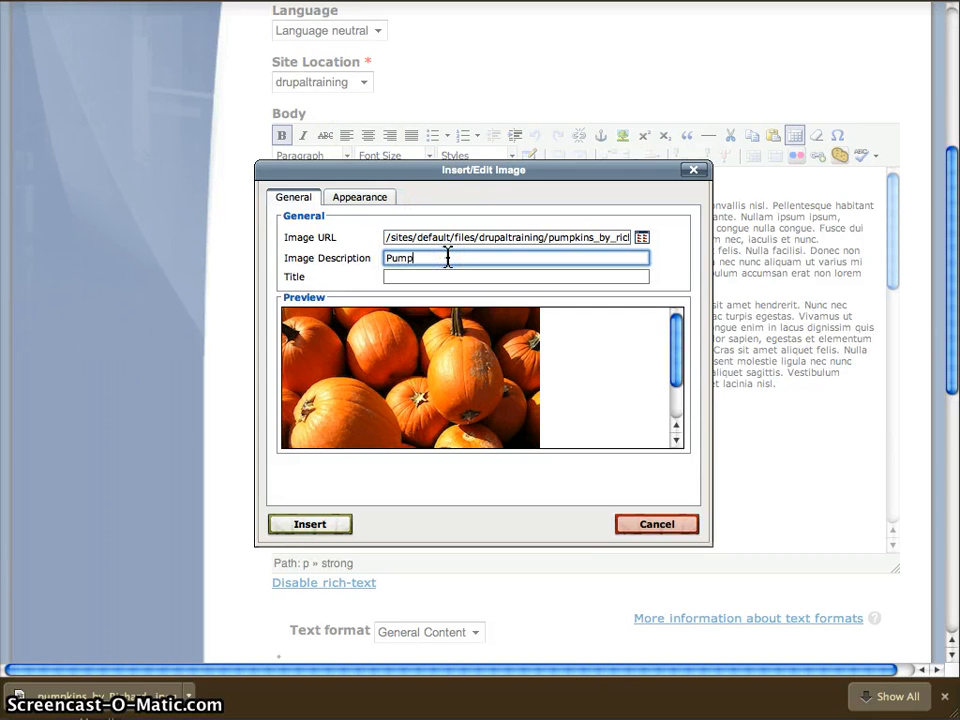
text(kins by)
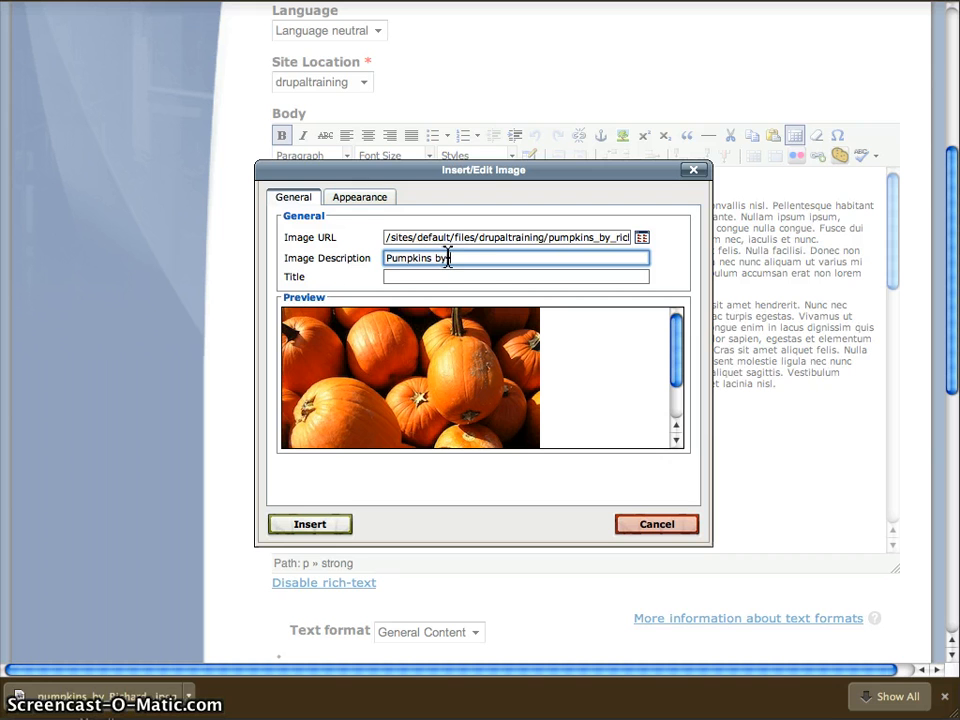
text( R. Bowen)
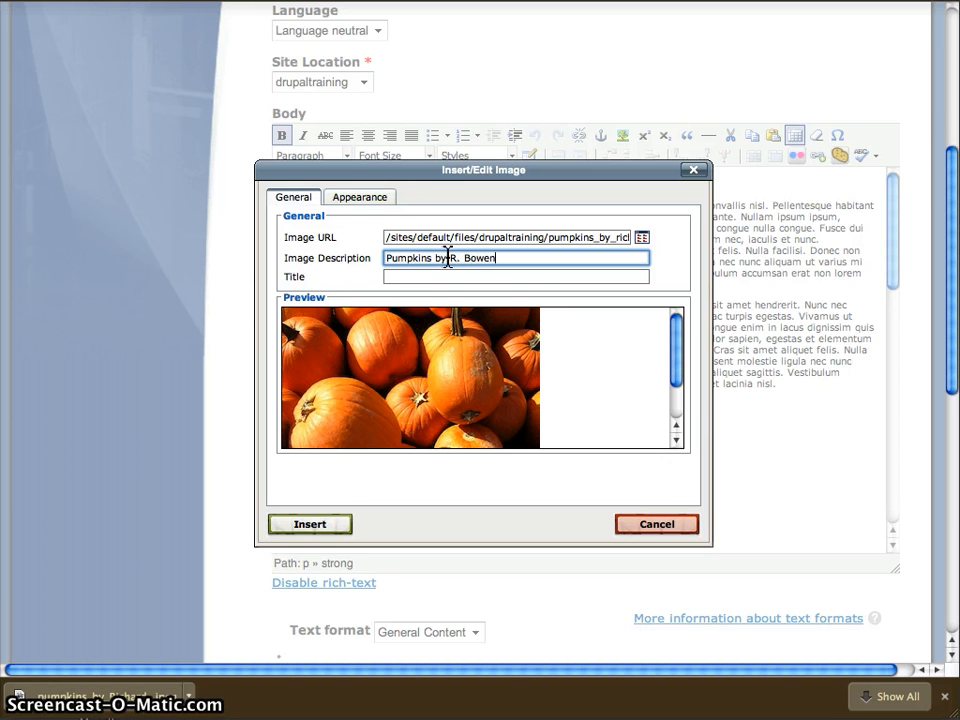
Step: Copy the image description into the title and insert the picture in place of the "Image 1." text
drag(508, 257, 381, 258)
key(ctrl+c)
click(396, 274)
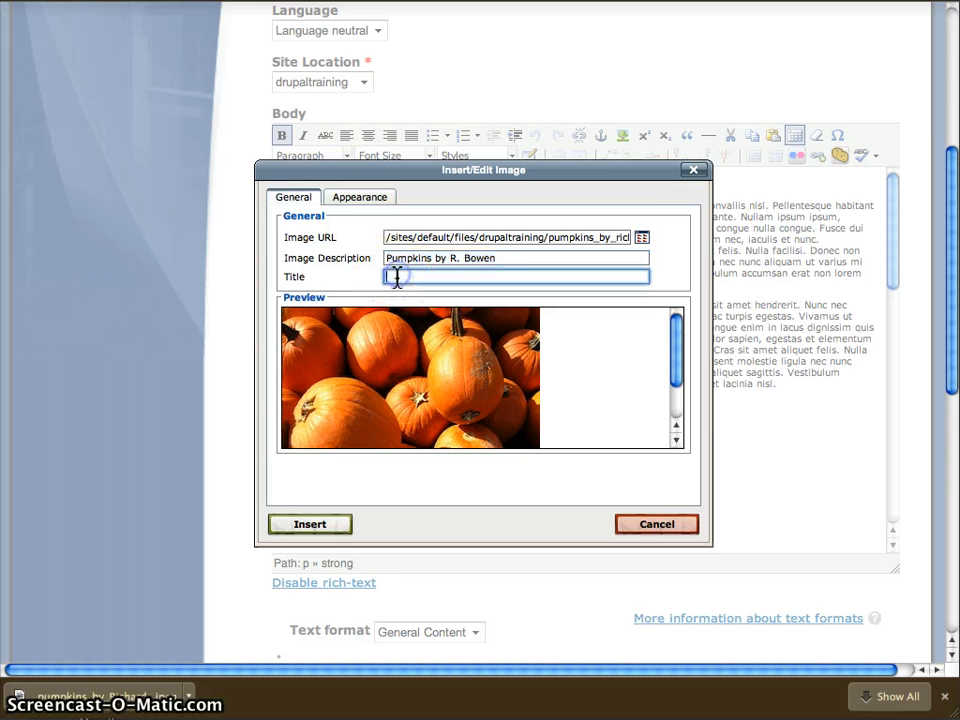
key(ctrl+v)
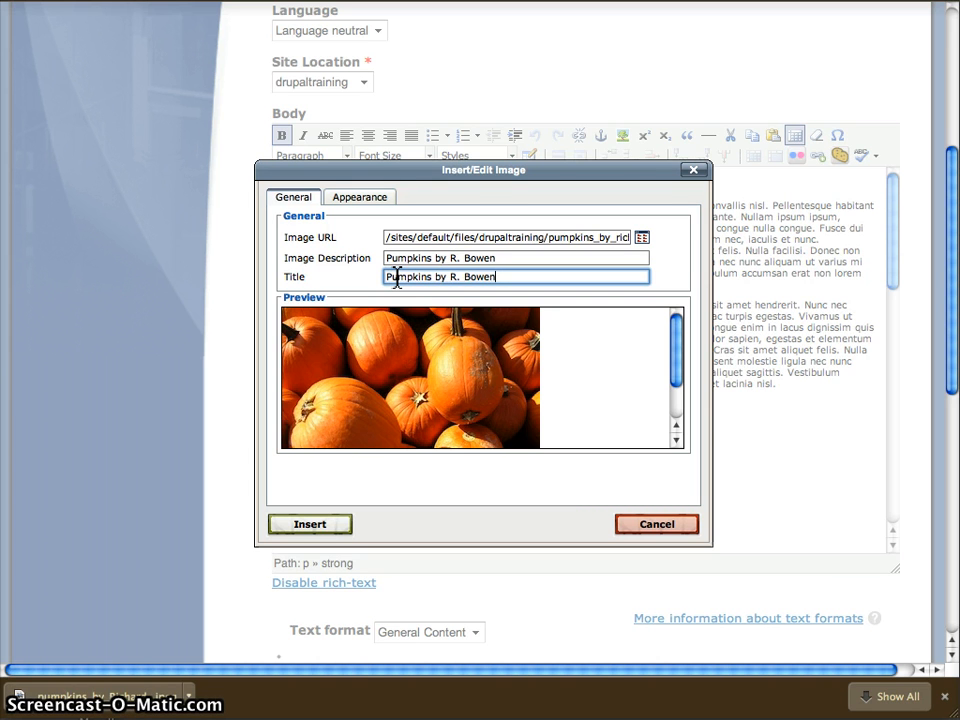
click(385, 276)
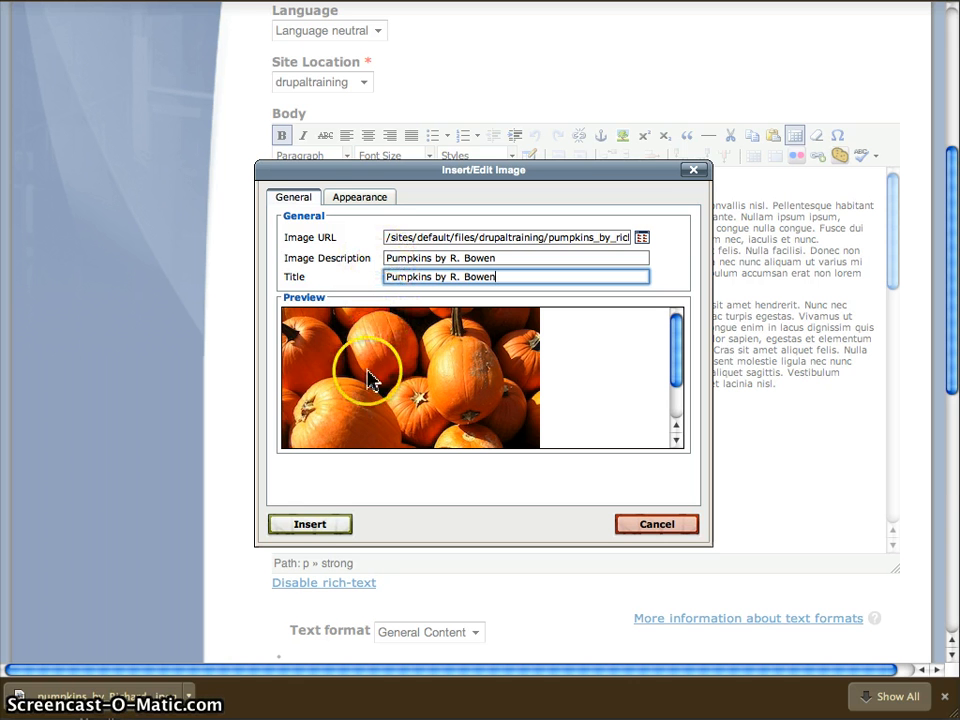
click(315, 522)
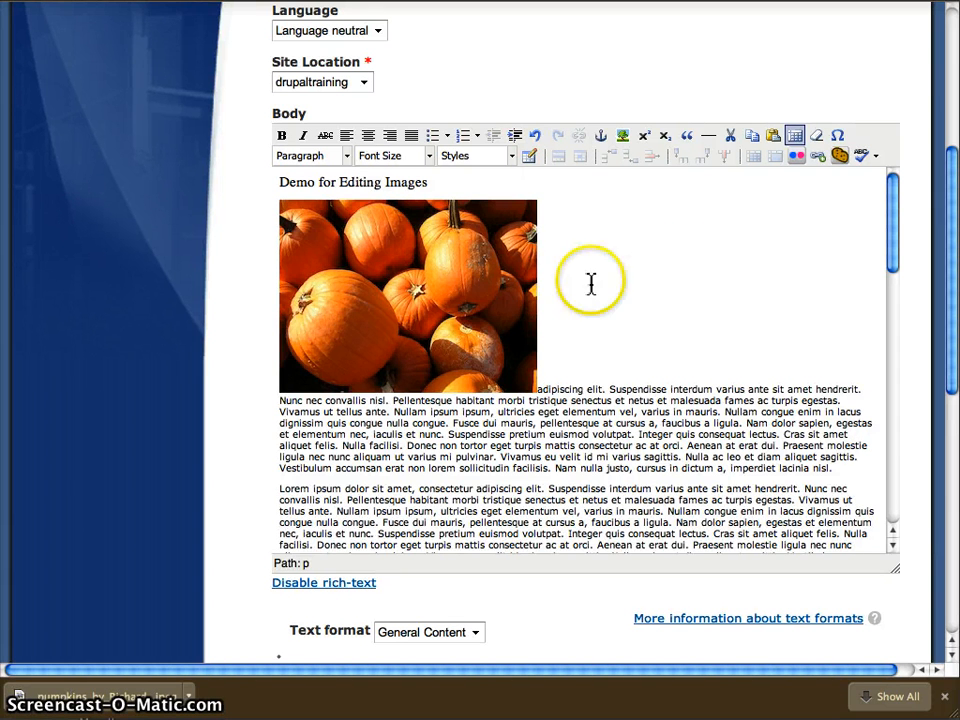
Step: Reopen the inserted pumpkins image's properties and set its alignment to Right
click(452, 309)
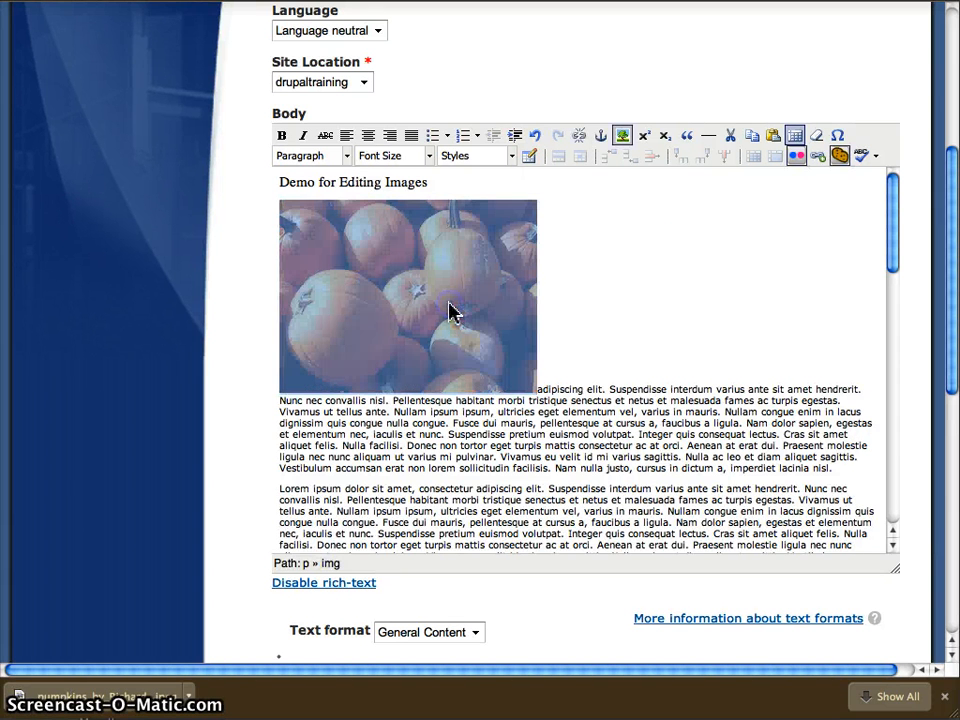
click(647, 288)
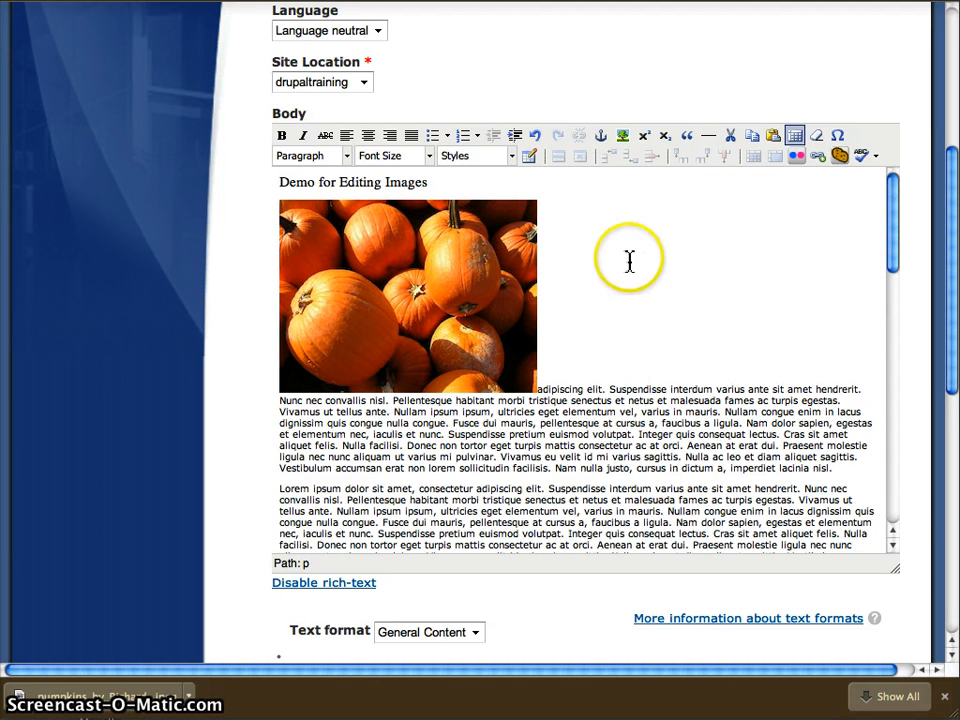
click(378, 260)
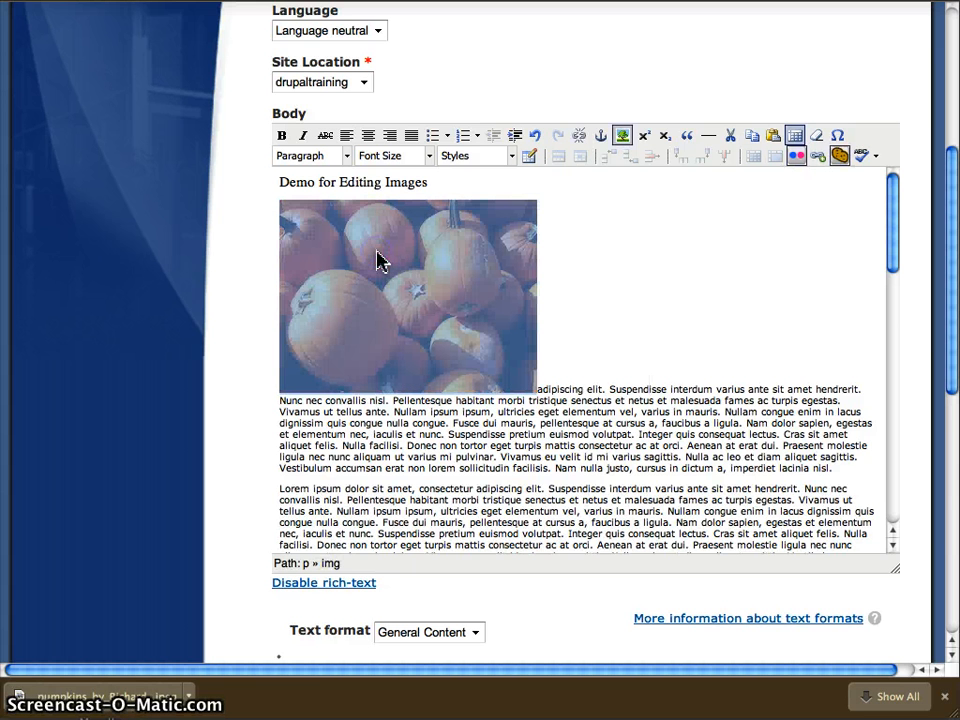
click(620, 137)
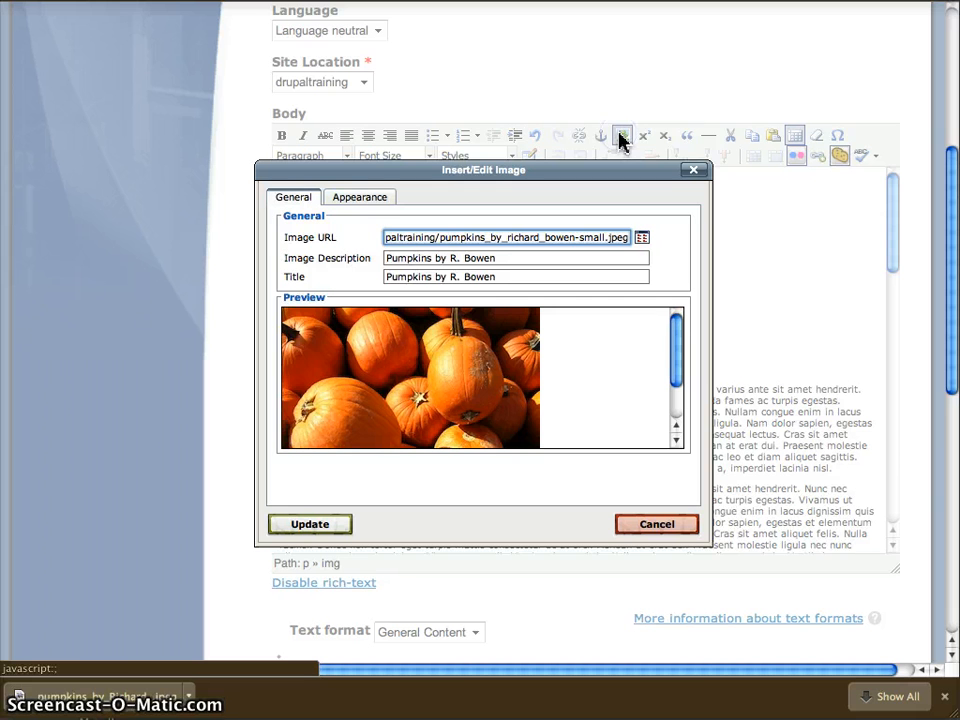
click(363, 203)
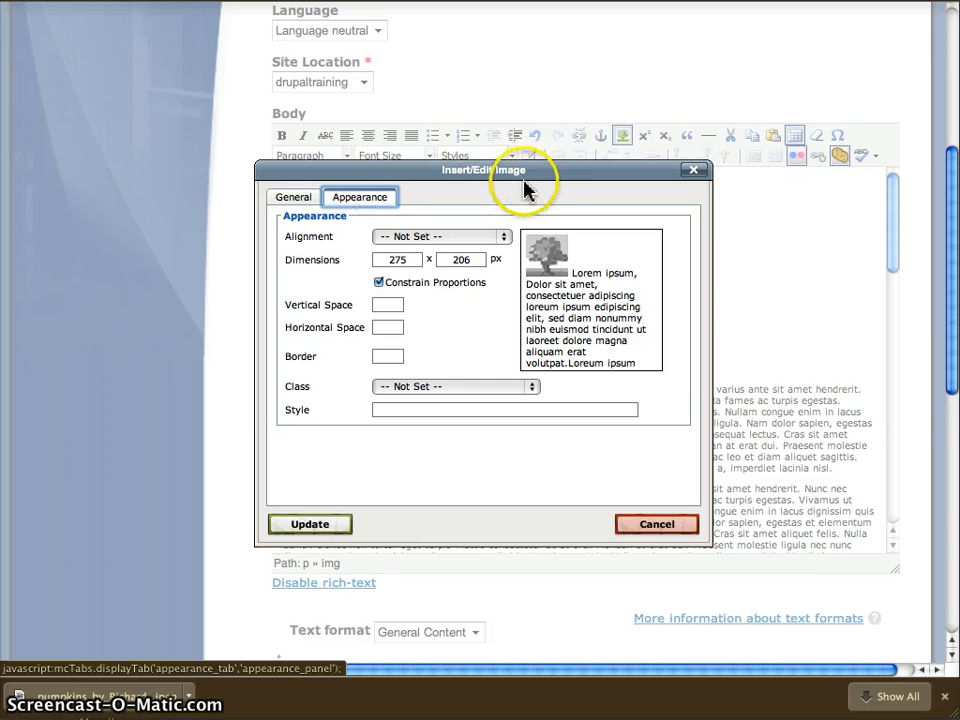
drag(545, 171, 821, 28)
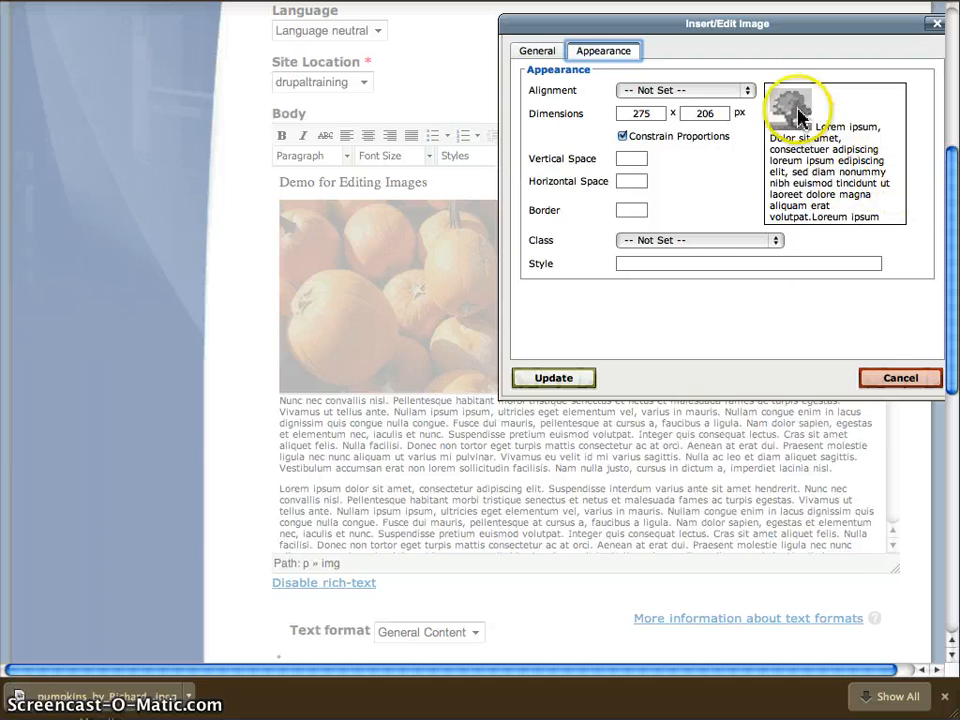
click(744, 92)
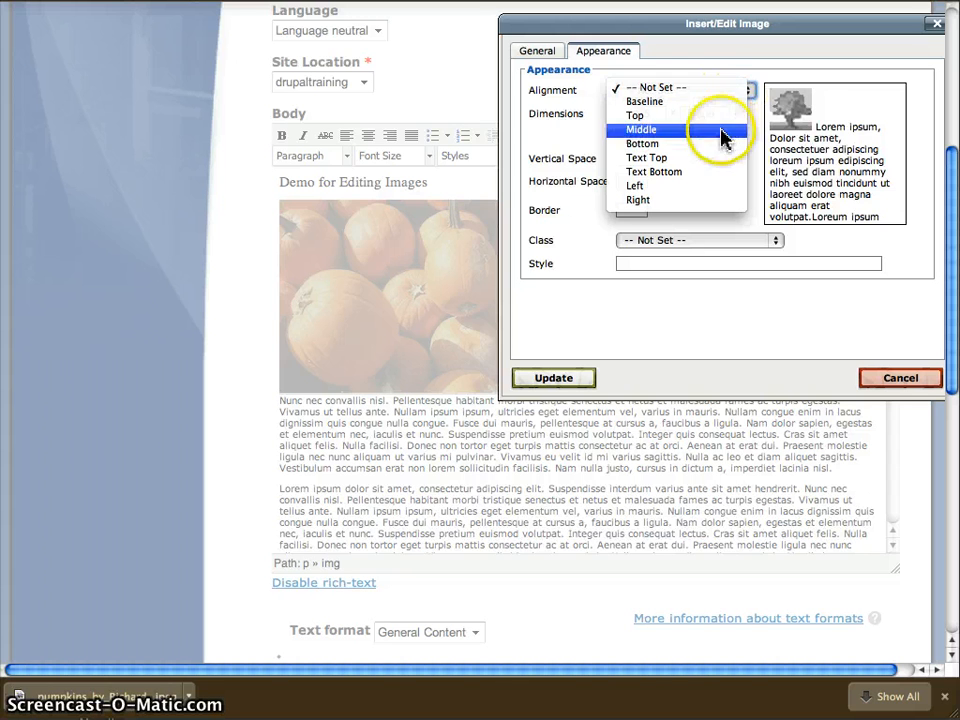
click(714, 200)
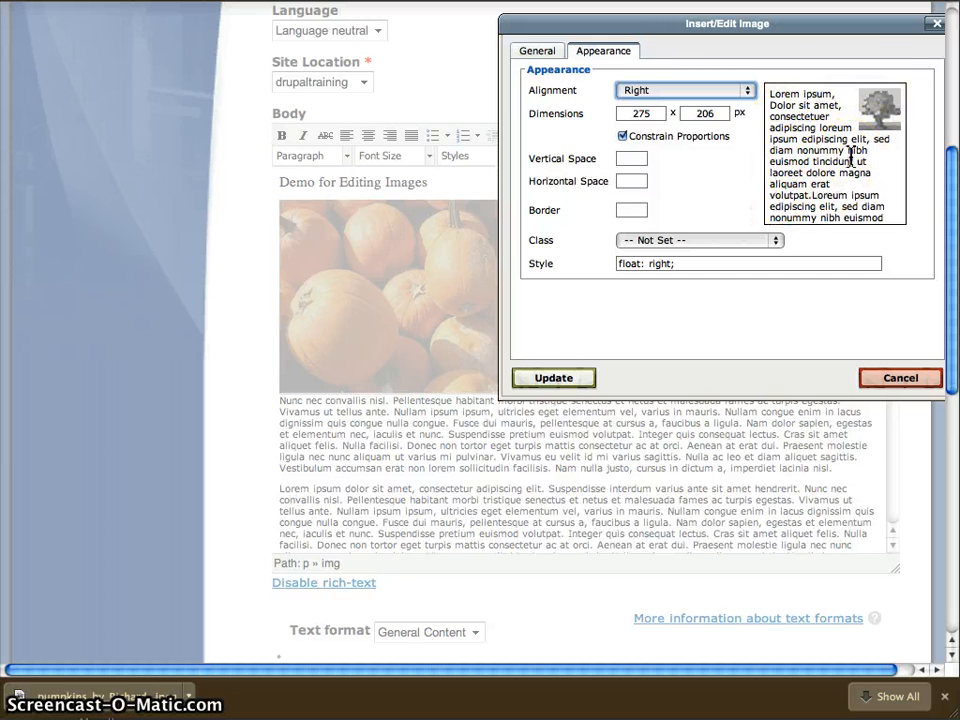
Step: Set the image width to 200 px with its proportions constrained
double_click(645, 113)
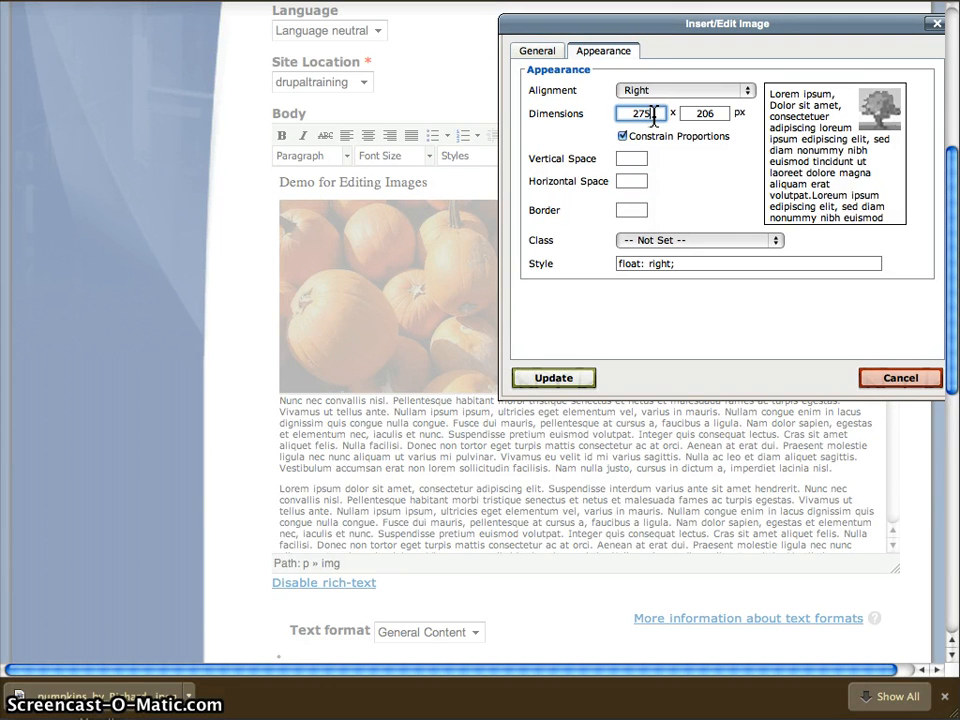
drag(654, 115, 642, 117)
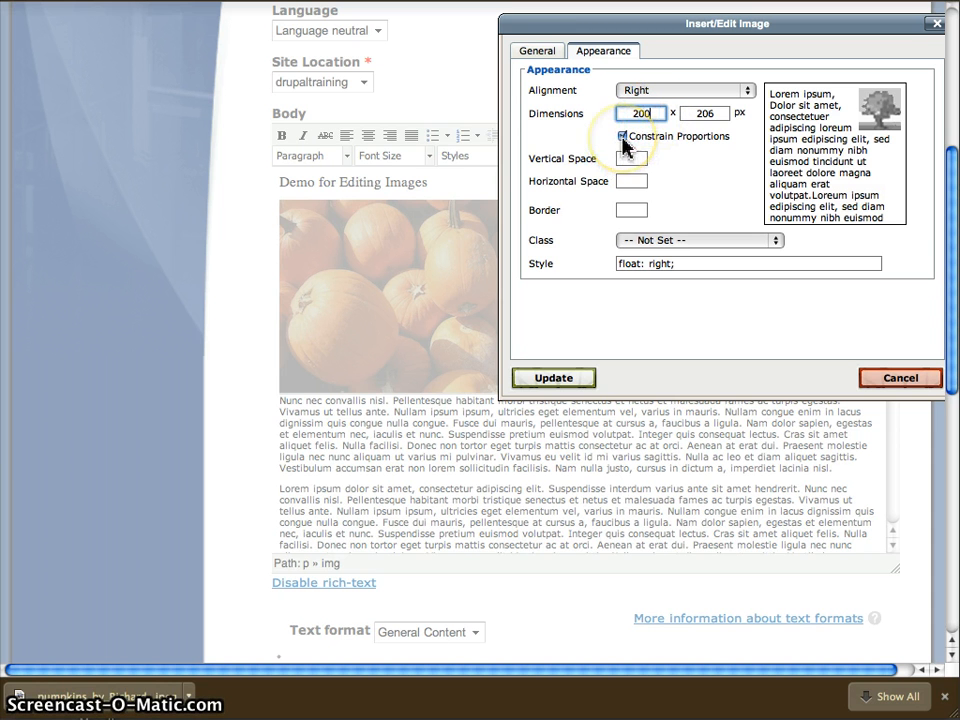
click(637, 116)
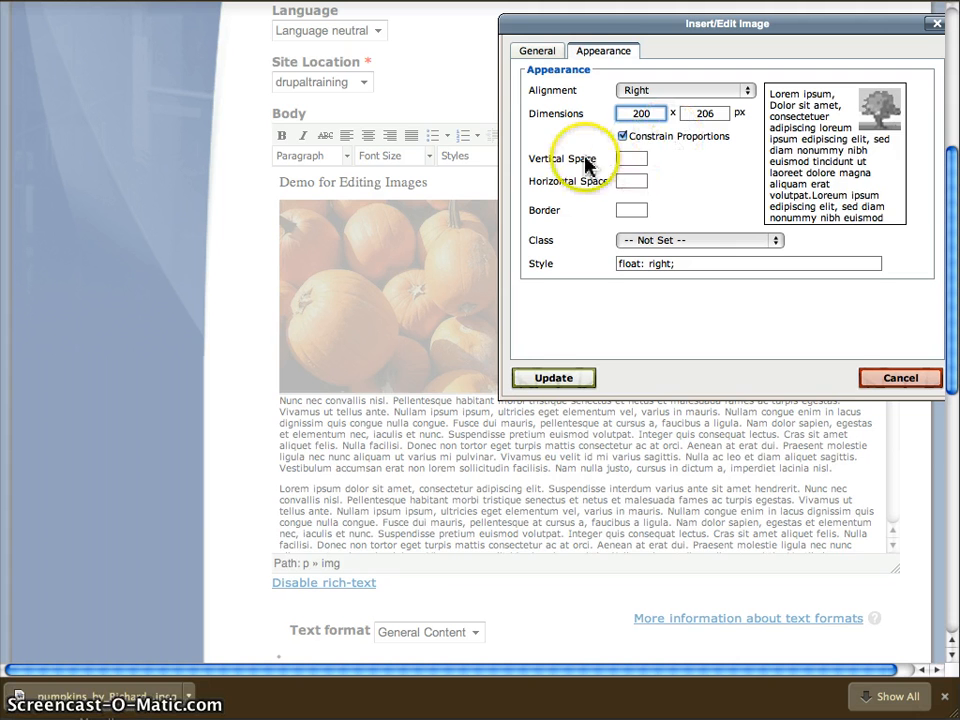
Step: Set the image's vertical and horizontal space to 5 and its border to 1
click(625, 160)
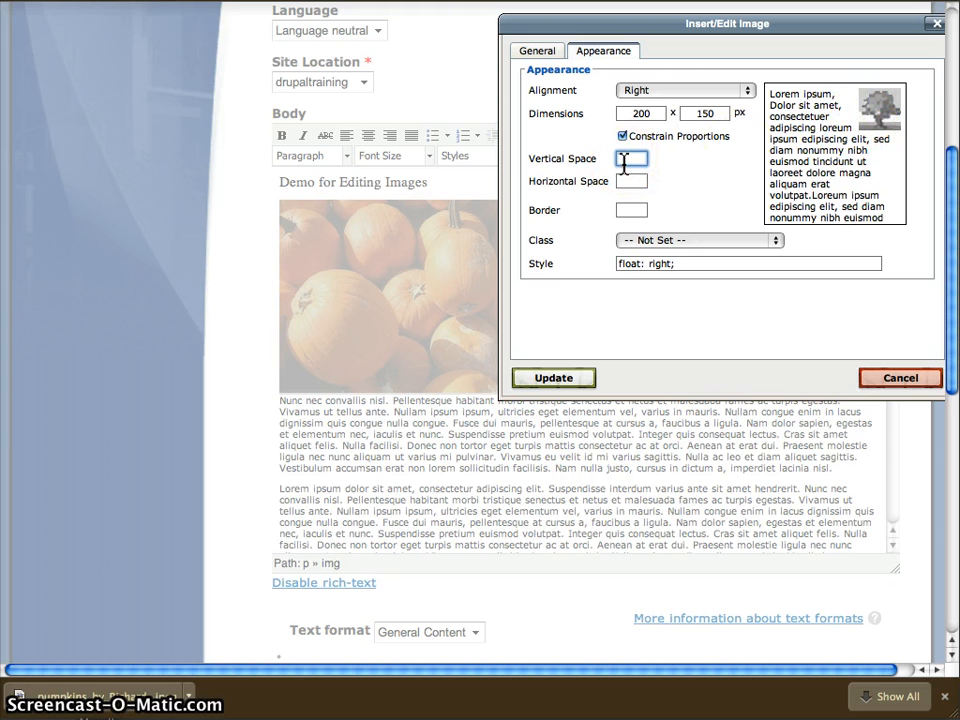
click(630, 183)
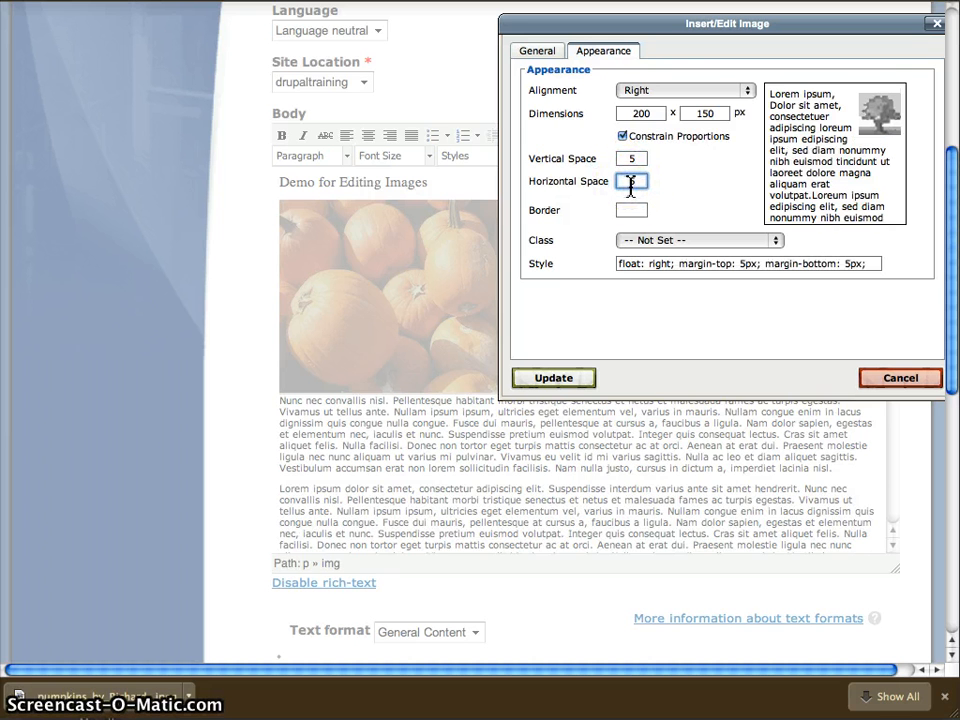
text(5)
click(634, 209)
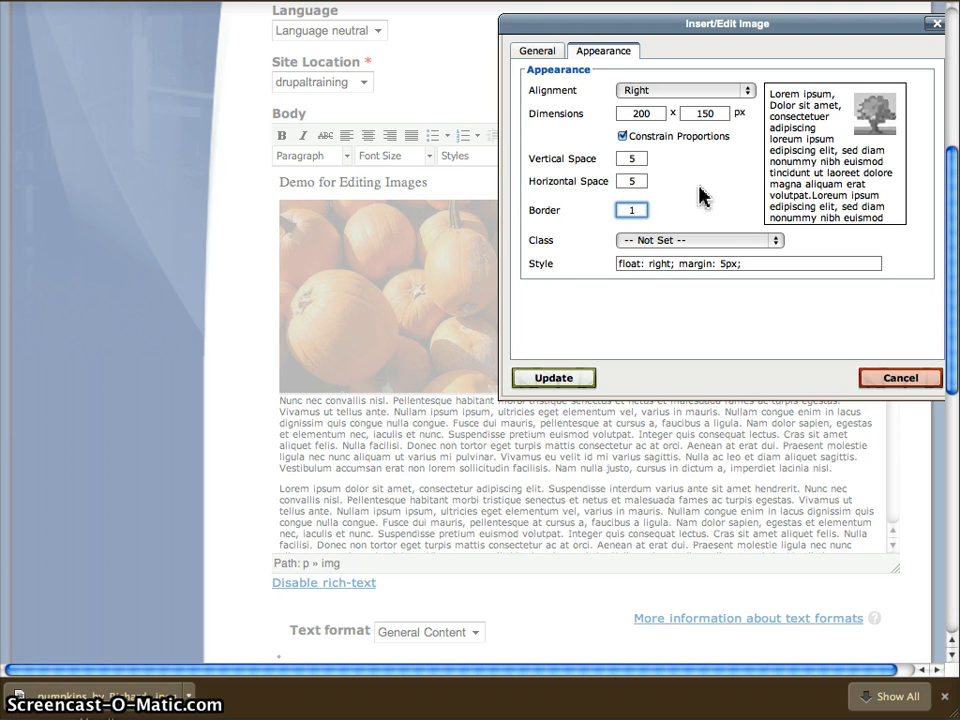
Step: Set the pumpkins image's border to 0 and apply the updated image settings
key(BackSpace)
click(641, 210)
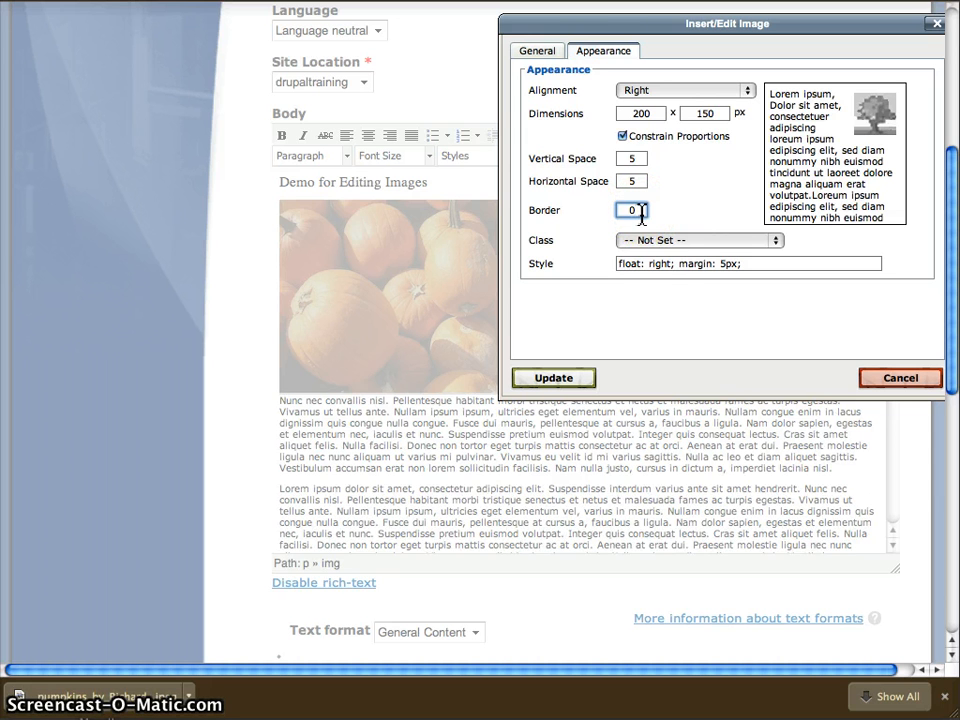
click(665, 243)
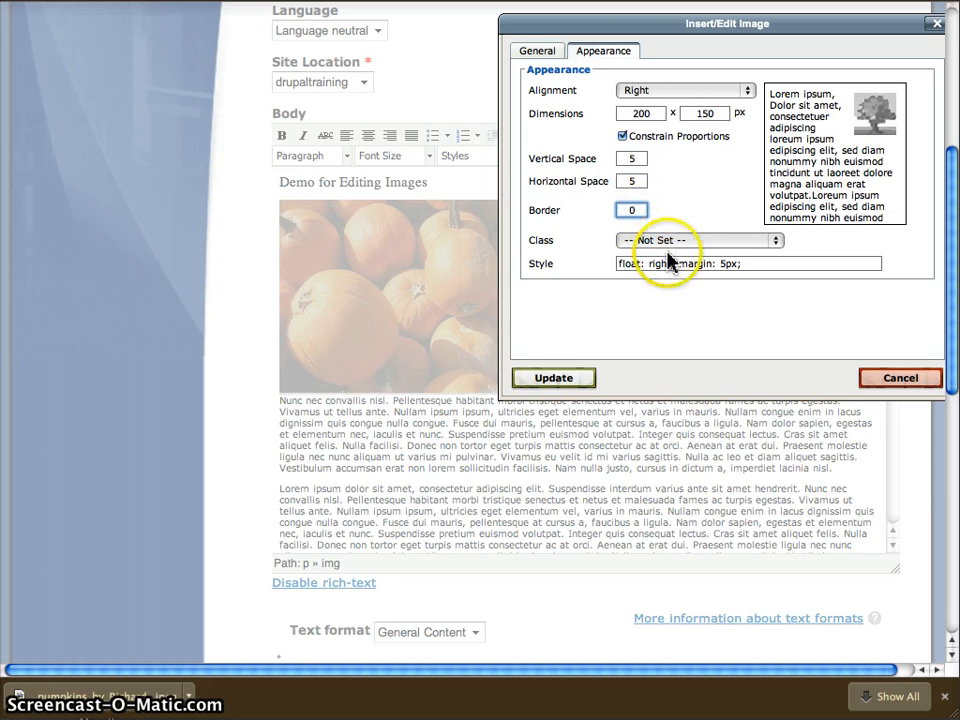
click(546, 383)
click(660, 310)
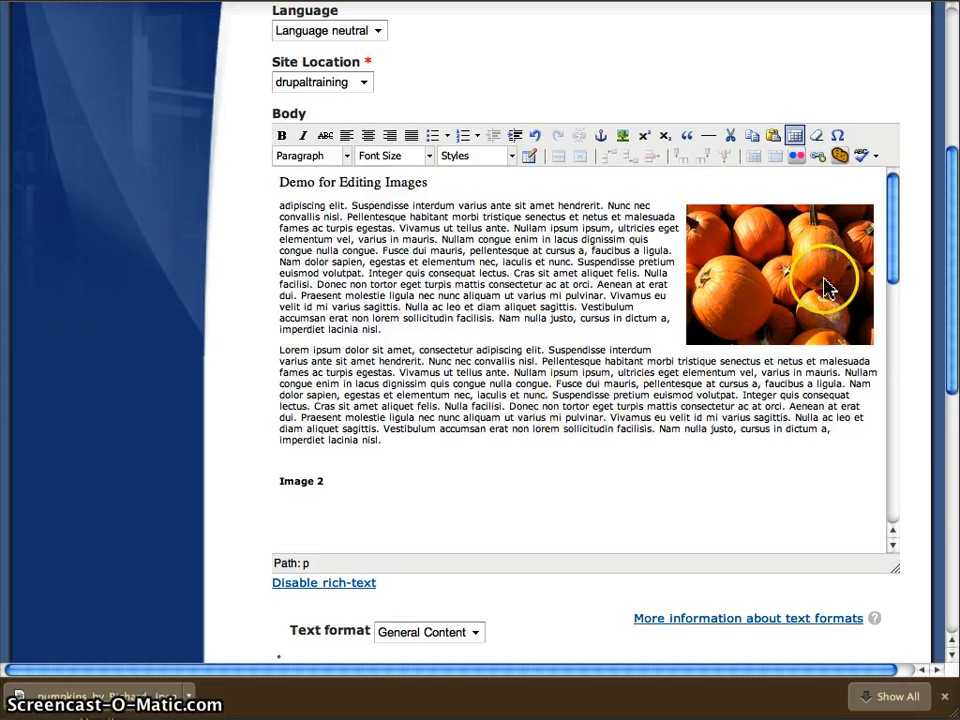
Step: Reopen the pumpkins image's appearance settings, set its border to 15 and apply the change
click(783, 281)
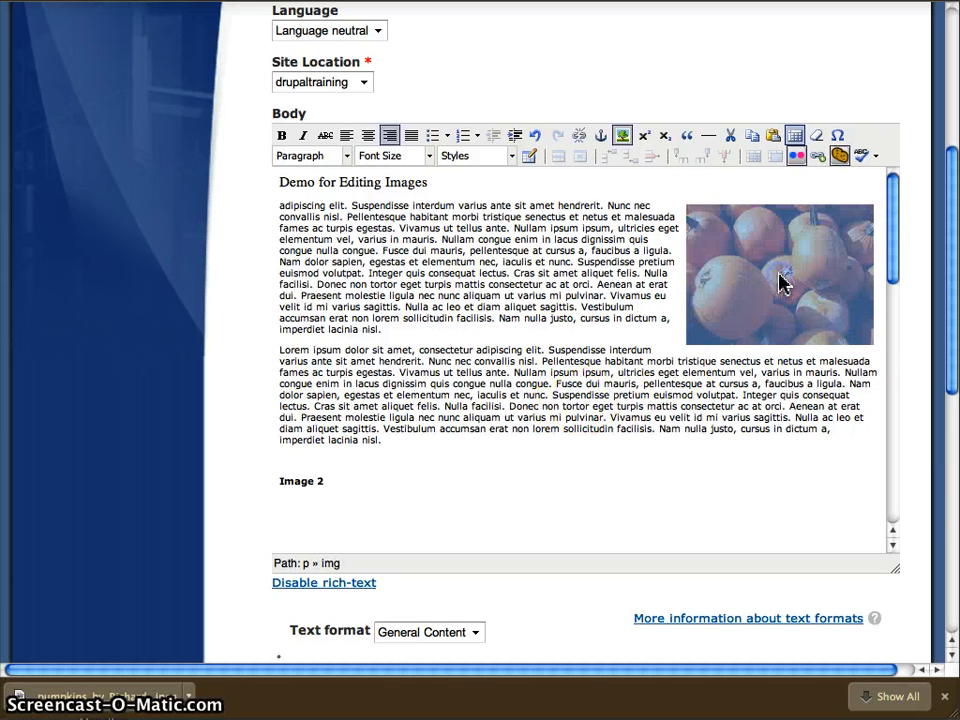
click(624, 136)
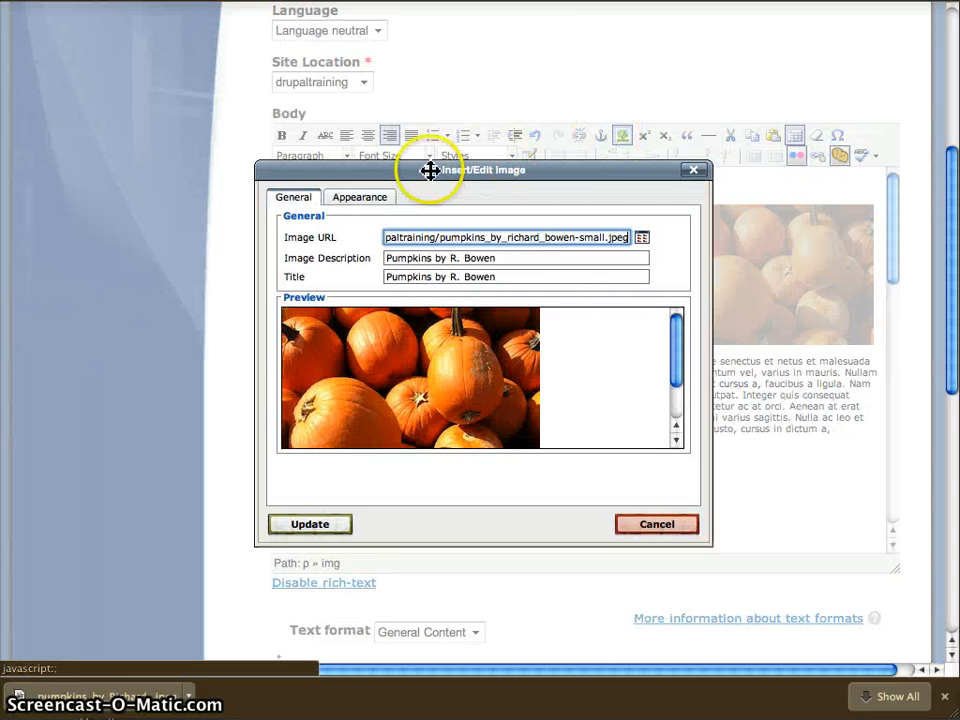
click(359, 199)
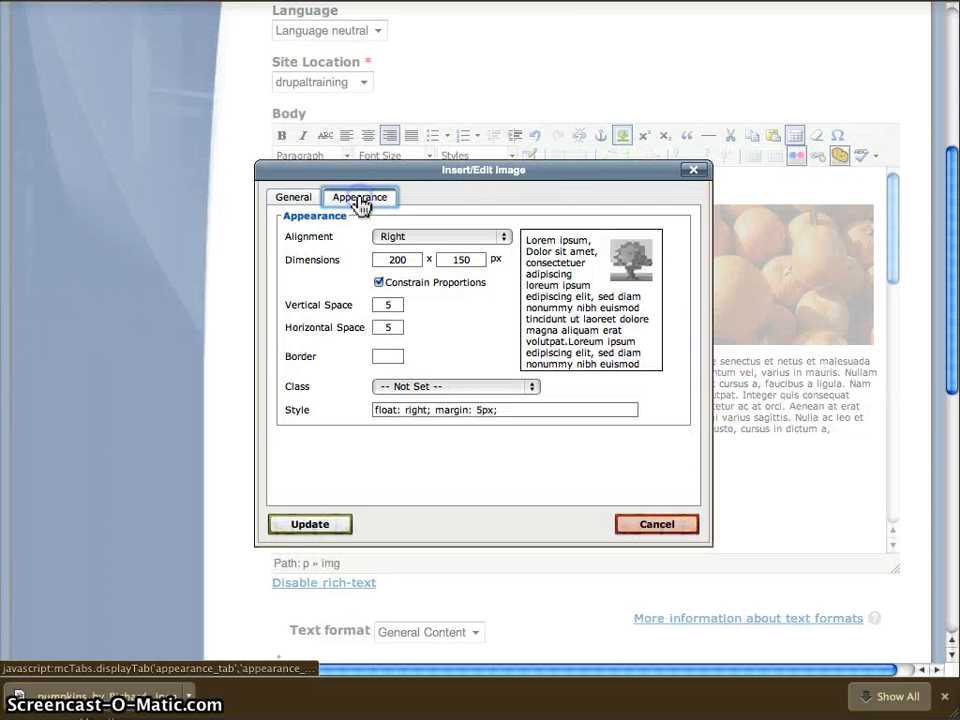
click(396, 358)
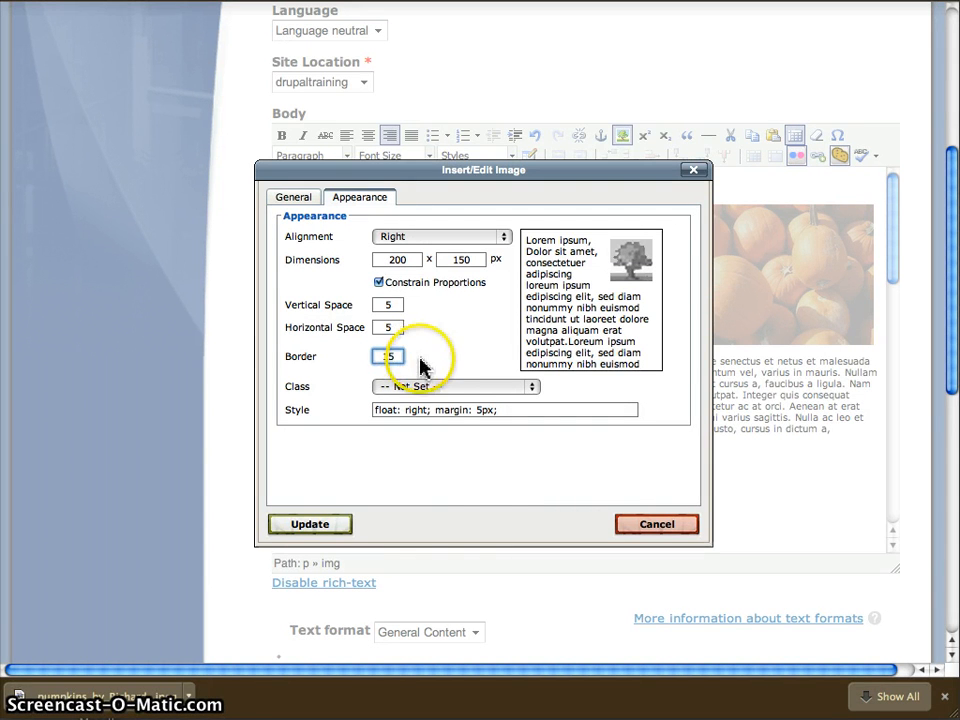
click(310, 525)
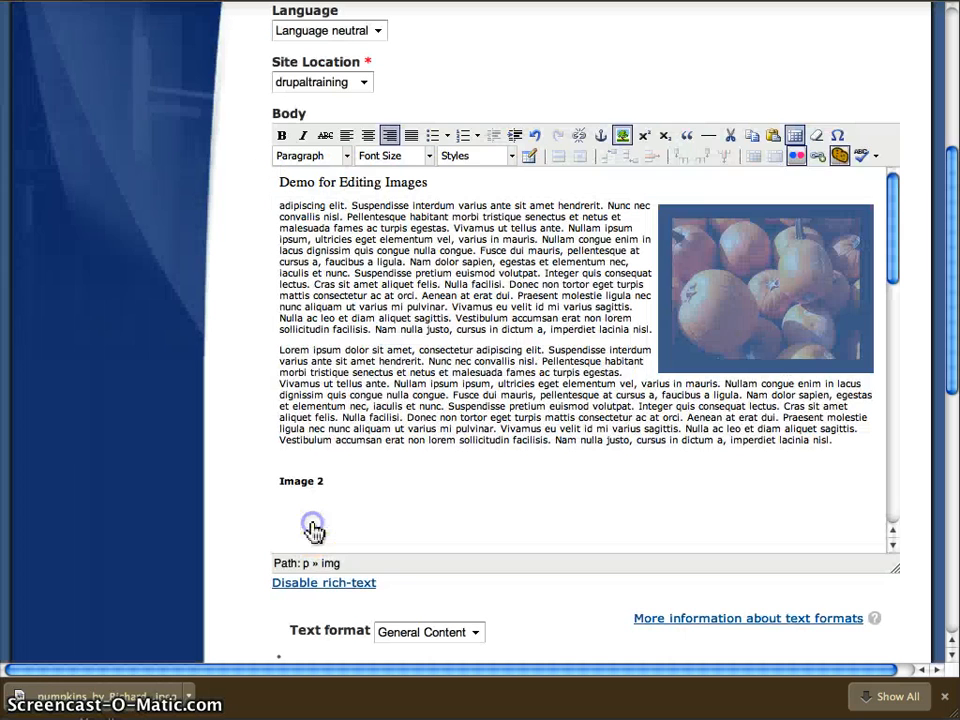
click(740, 405)
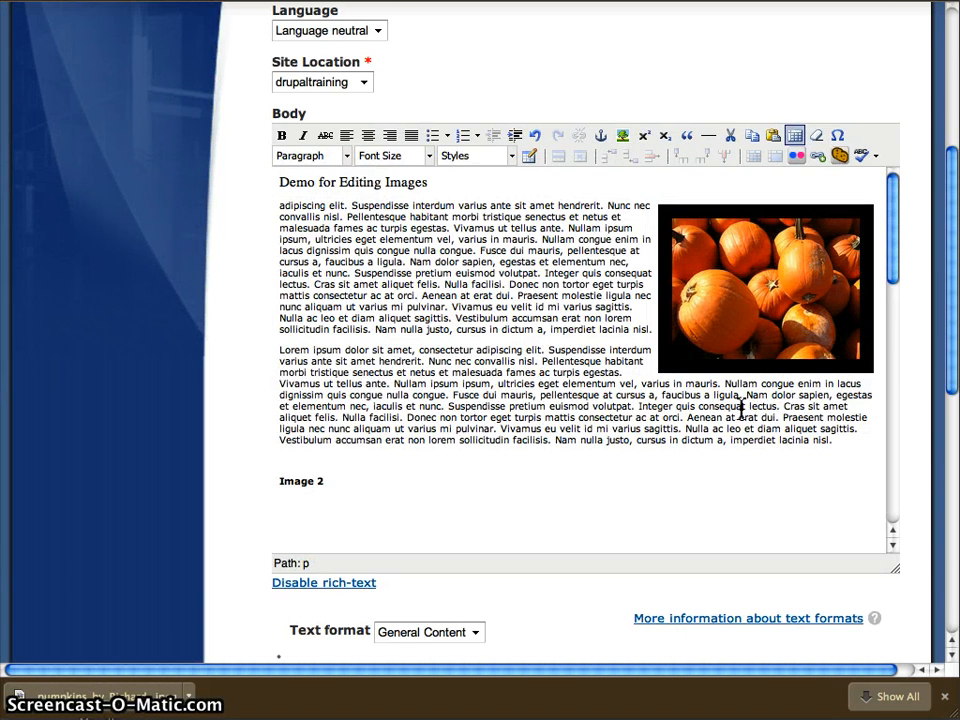
Step: Undo the formatting changes made to the pumpkins image
key(ctrl+z)
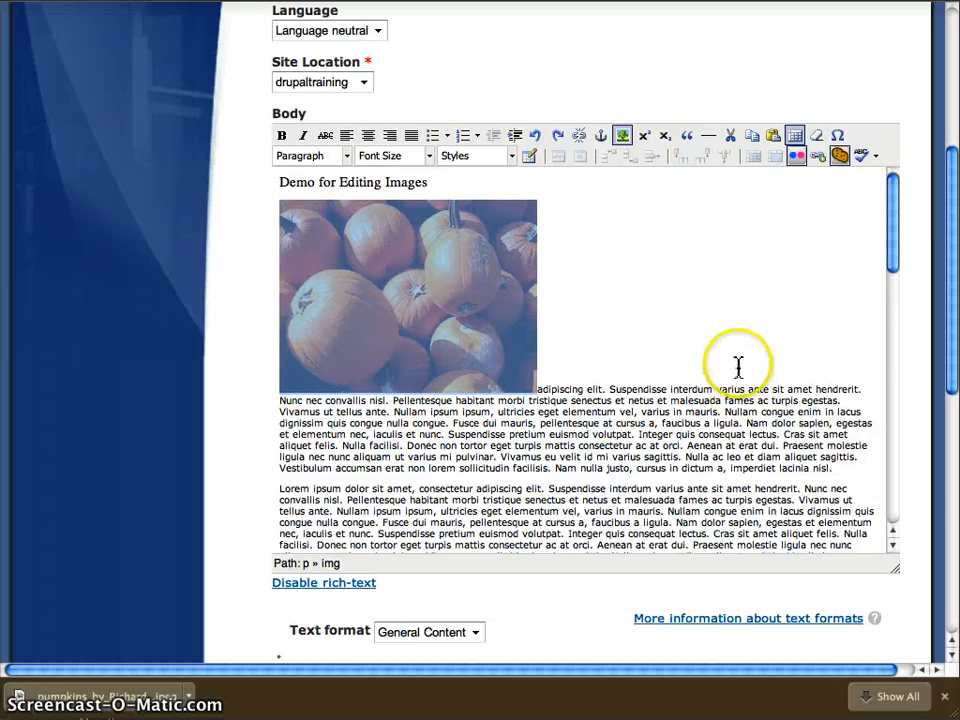
click(390, 300)
click(600, 279)
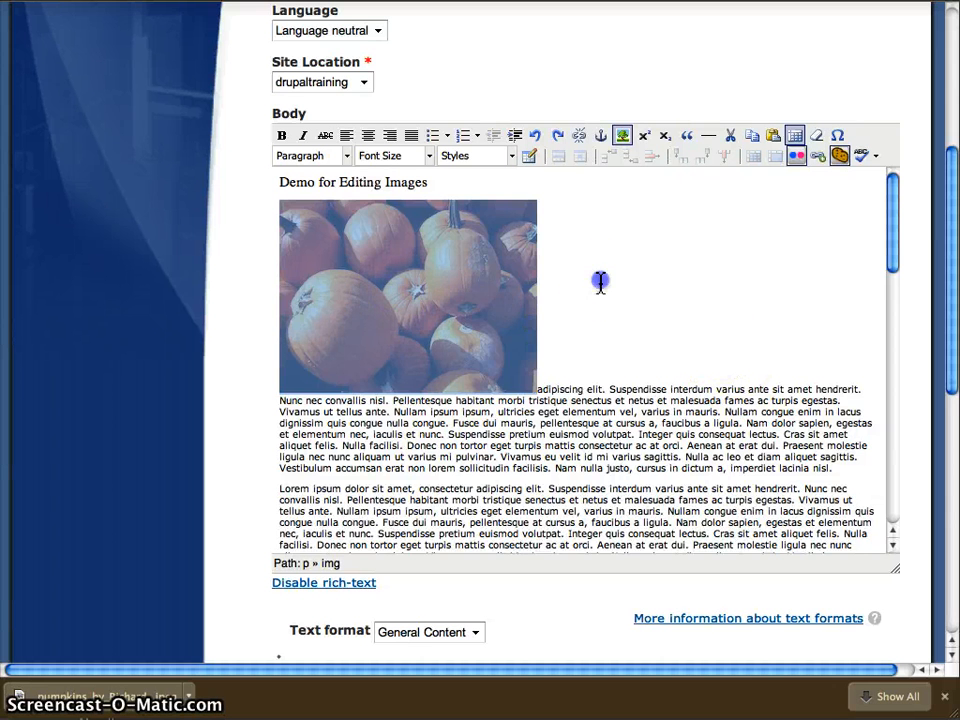
Step: Open the pumpkins image's appearance settings and set its width to 200 px with proportions constrained
click(421, 285)
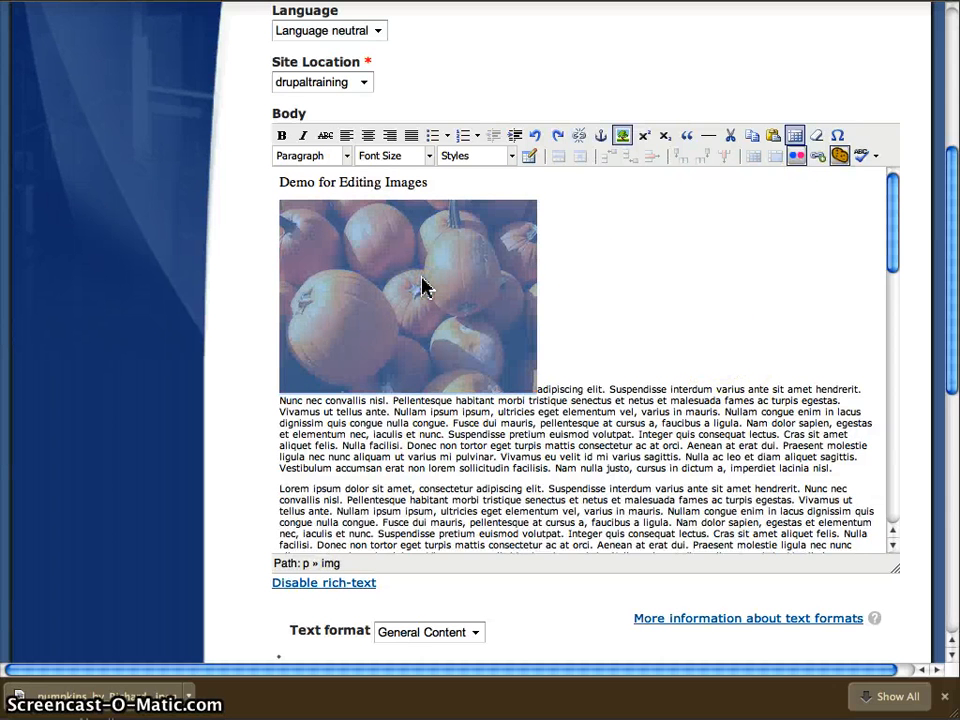
click(622, 138)
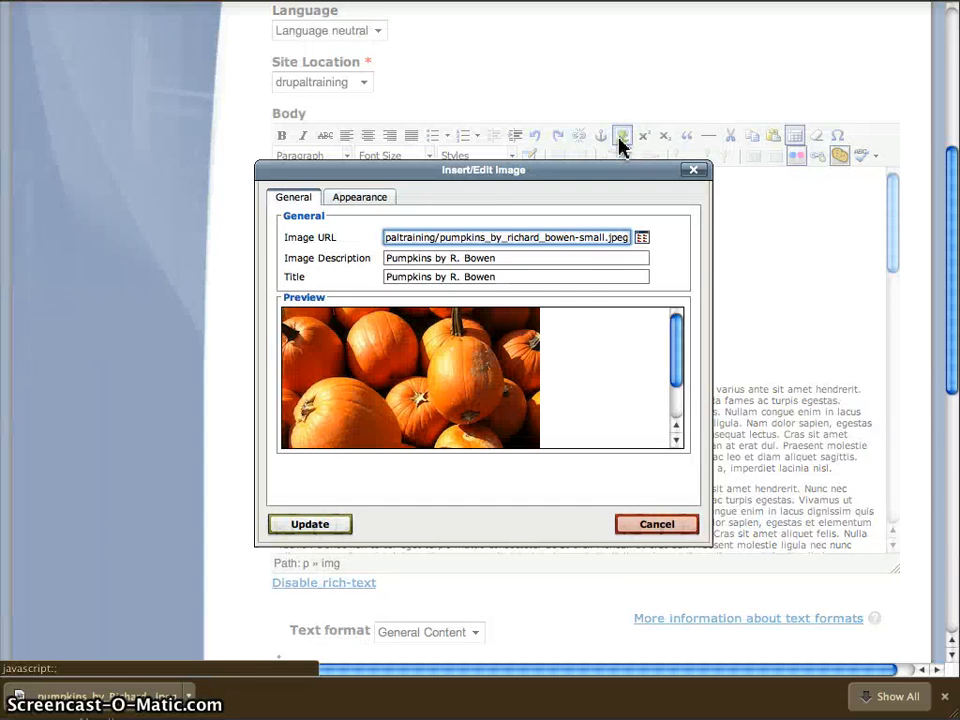
click(340, 204)
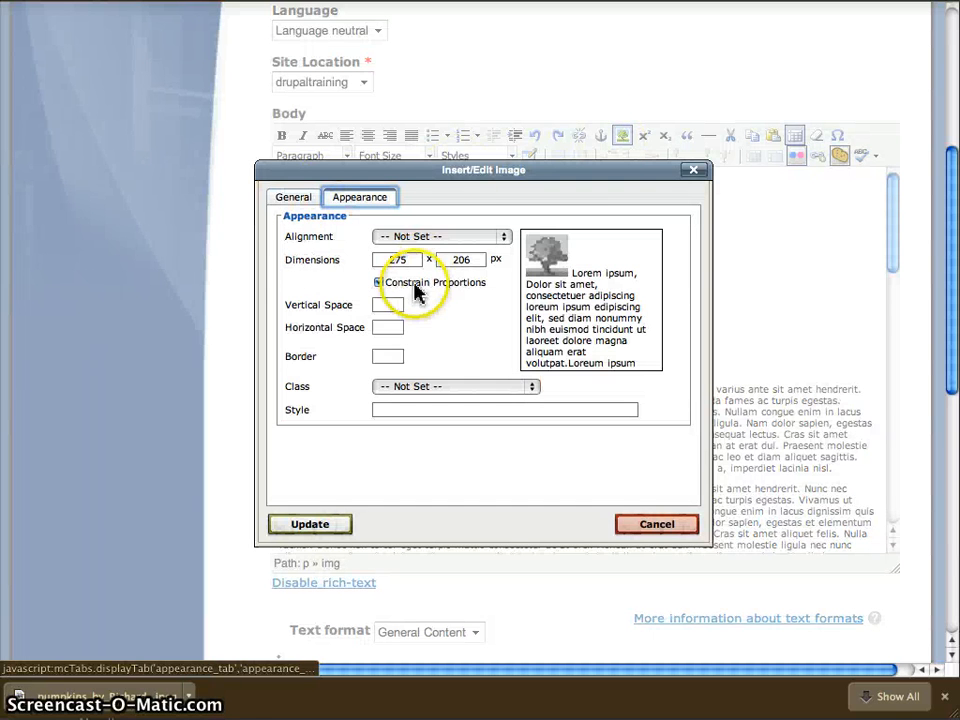
double_click(400, 260)
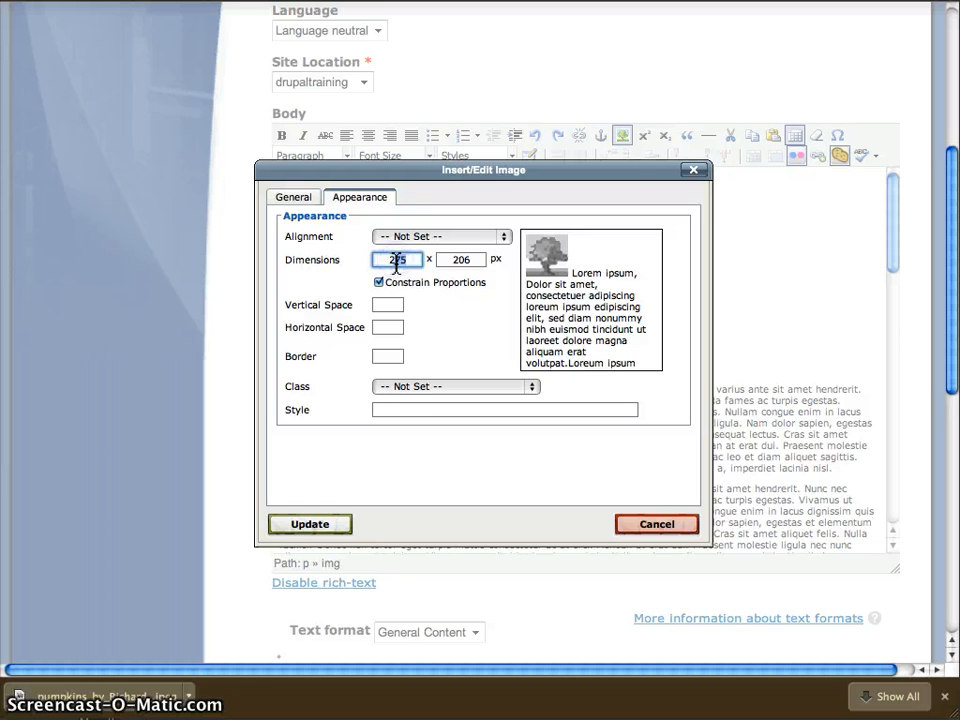
text(200)
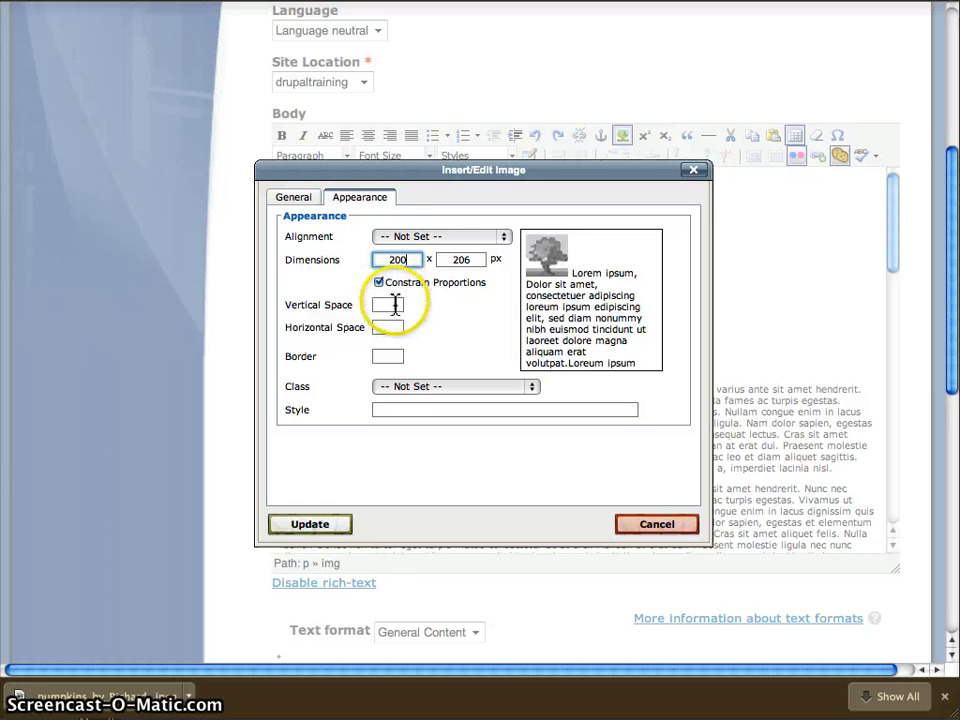
Step: Set the image's vertical and horizontal space to 5 each and its border to 0
click(395, 305)
text(5)
click(390, 327)
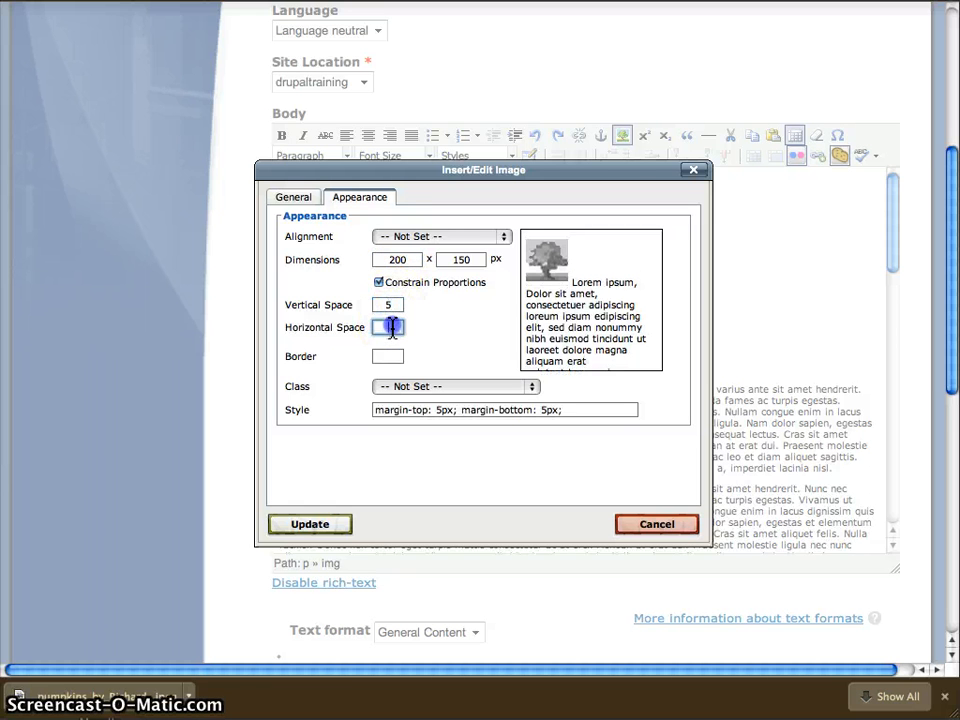
text(5)
click(390, 356)
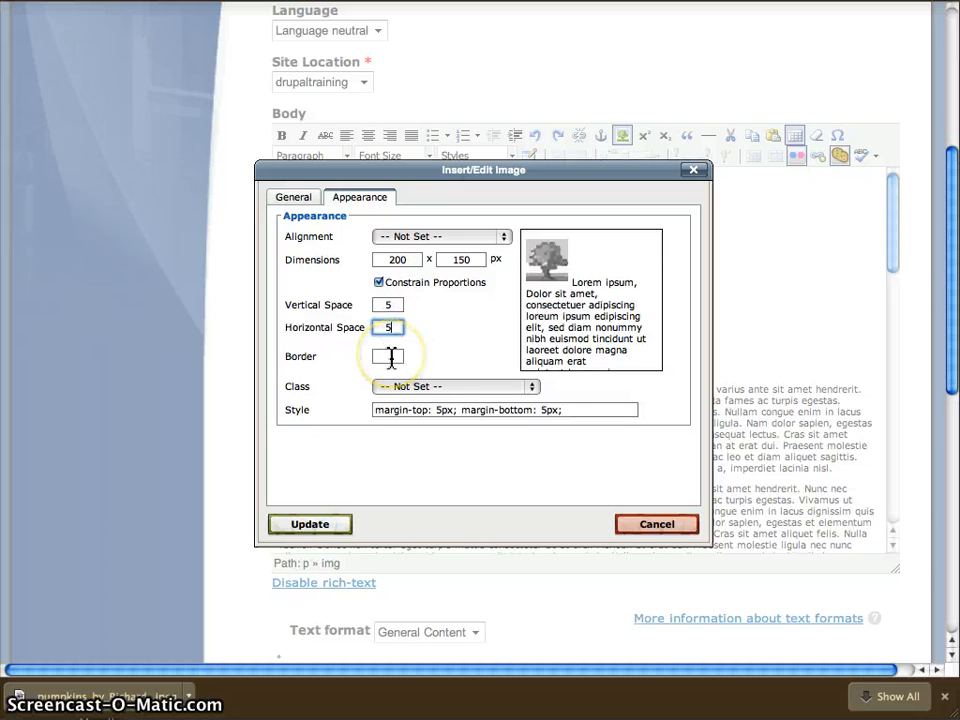
click(391, 357)
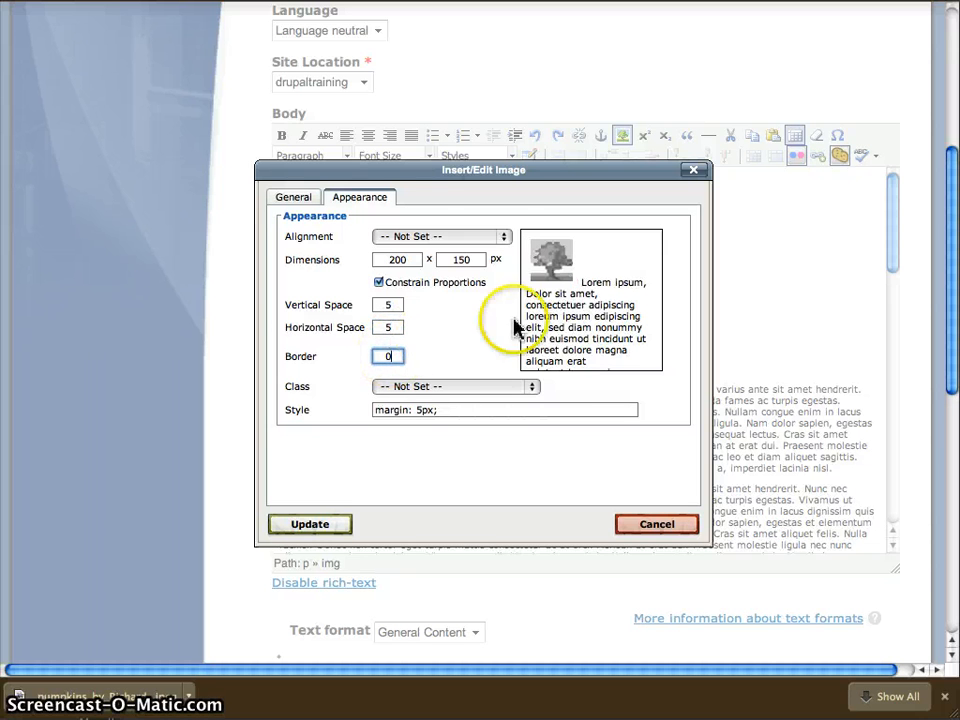
Step: Set the image's alignment to Right and apply the updated settings to the body text
click(506, 238)
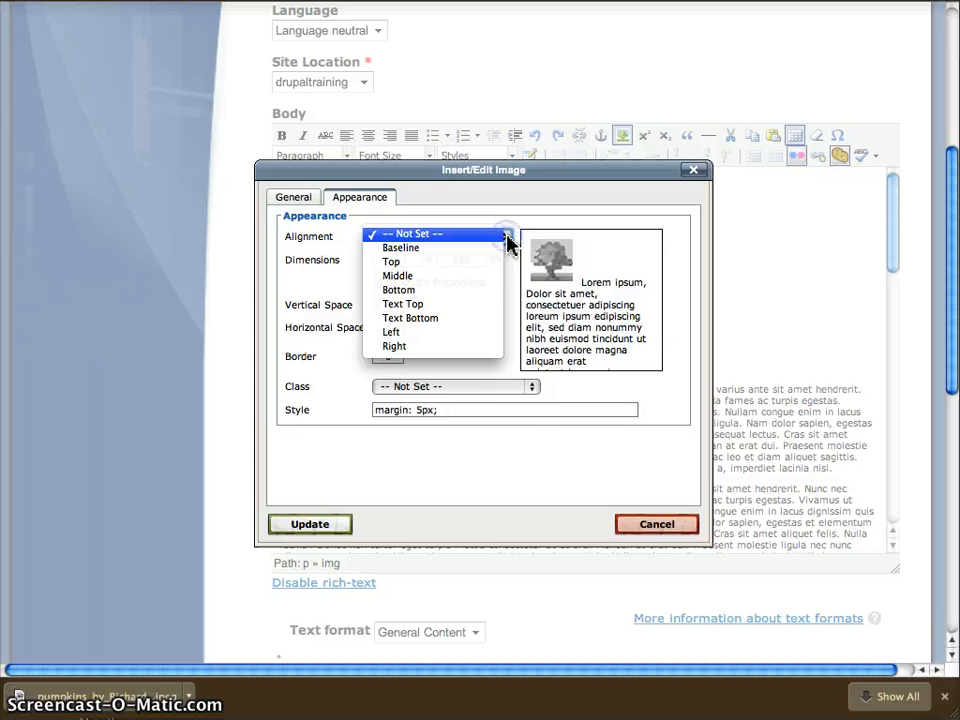
drag(469, 306, 465, 352)
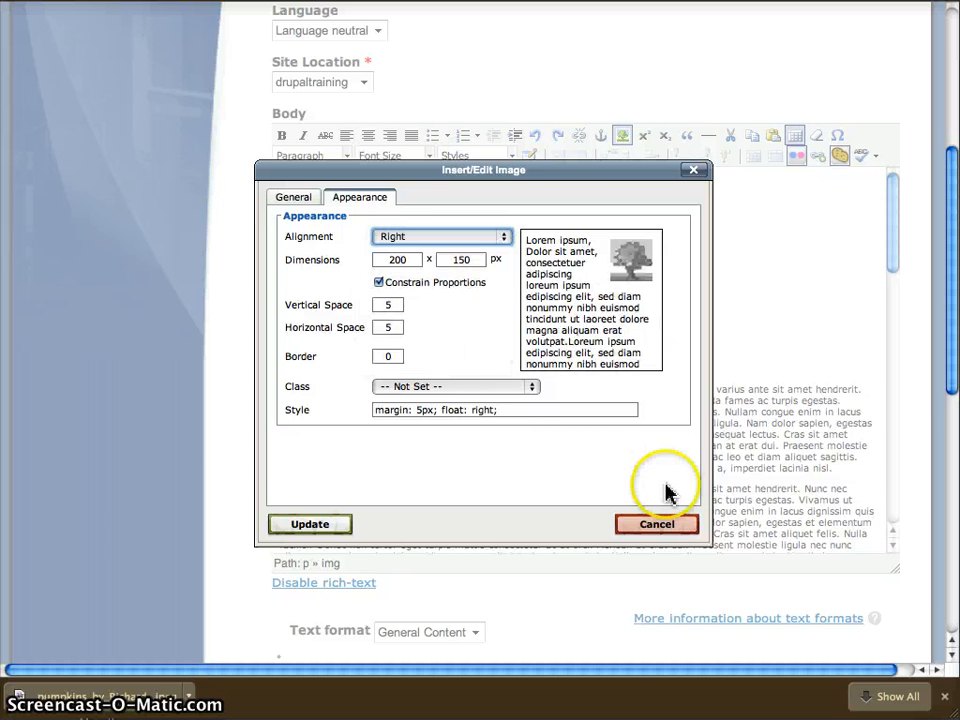
click(301, 528)
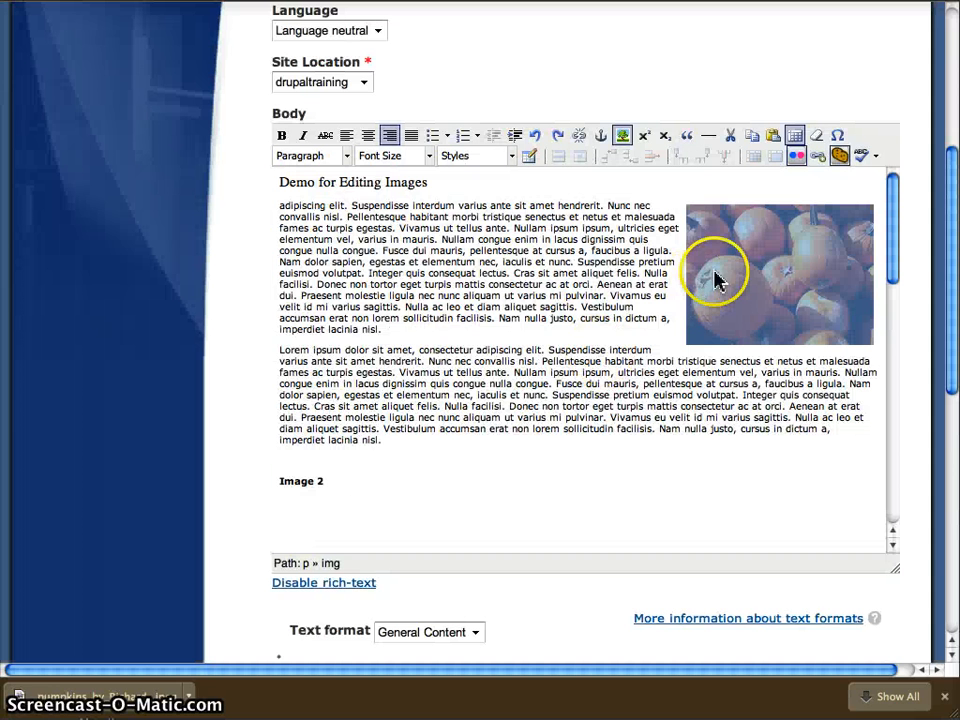
click(621, 272)
click(613, 275)
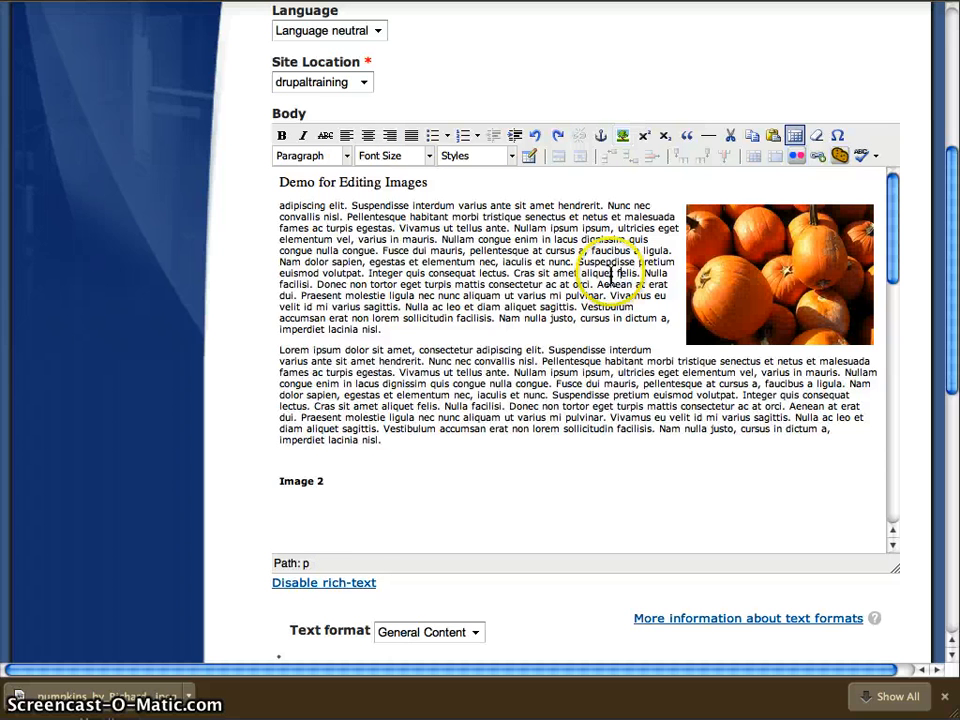
Step: Select the "Image 2" text further down the body and browse the server files for an image to insert there
scroll(613, 276, down, 1)
scroll(613, 275, down, 3)
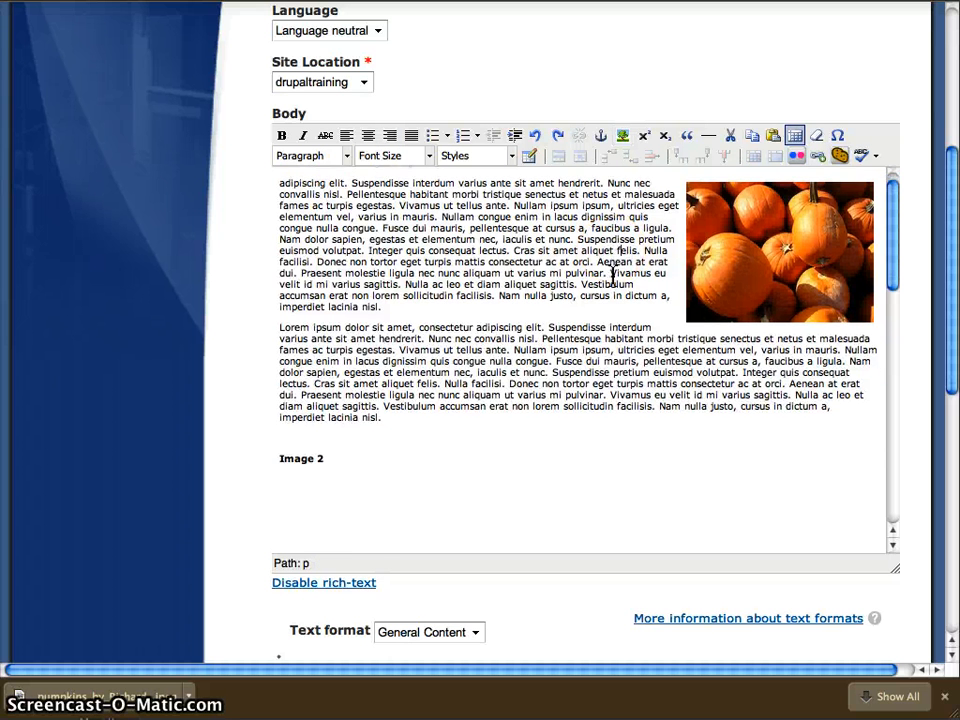
click(303, 368)
drag(303, 369, 273, 367)
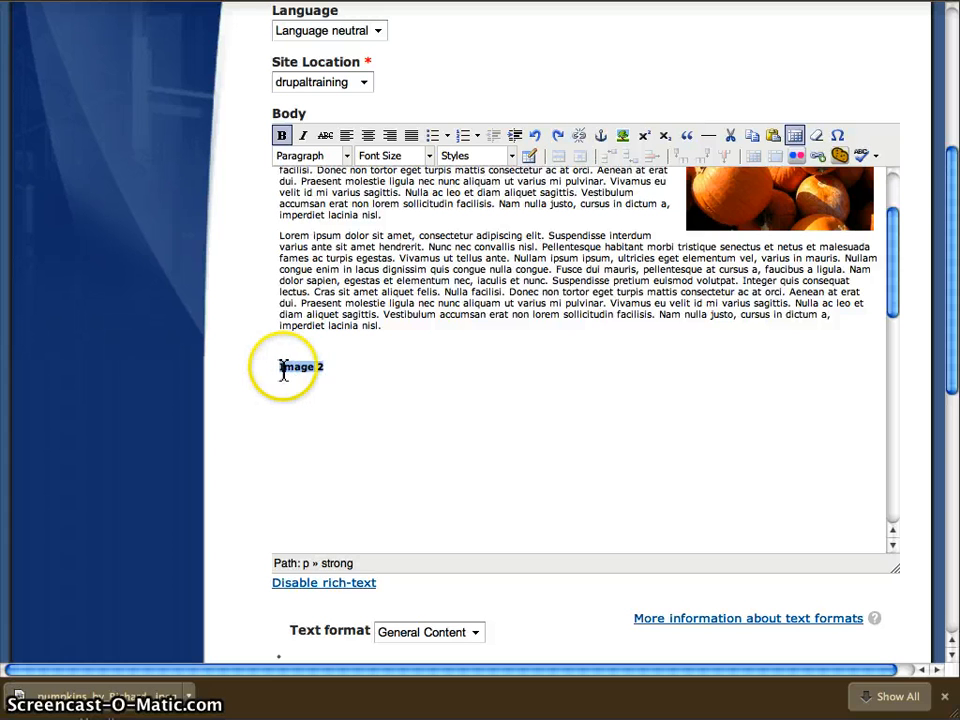
click(620, 137)
click(643, 243)
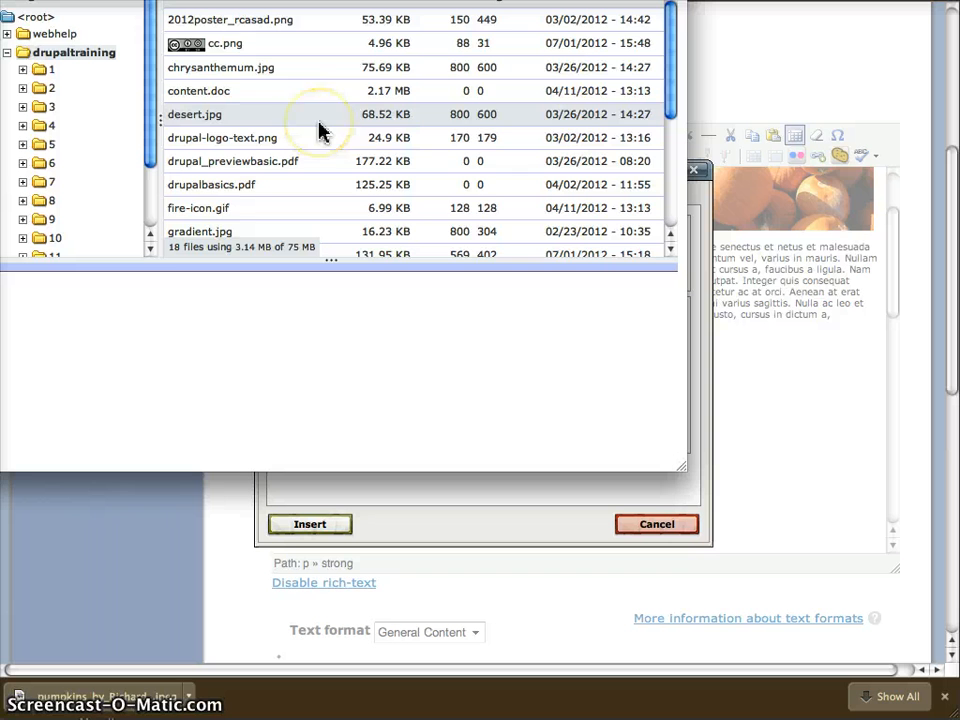
Step: Choose the small pumpkins JPEG in the drupaltraining folder as the image to insert
scroll(320, 131, down, 5)
scroll(320, 131, up, 1)
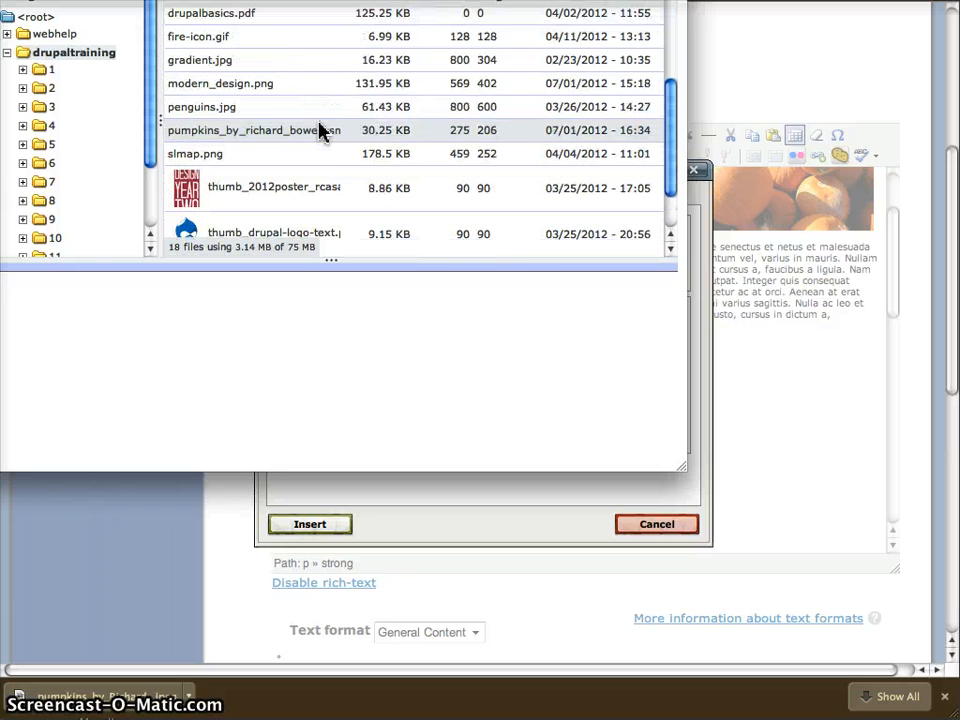
click(294, 132)
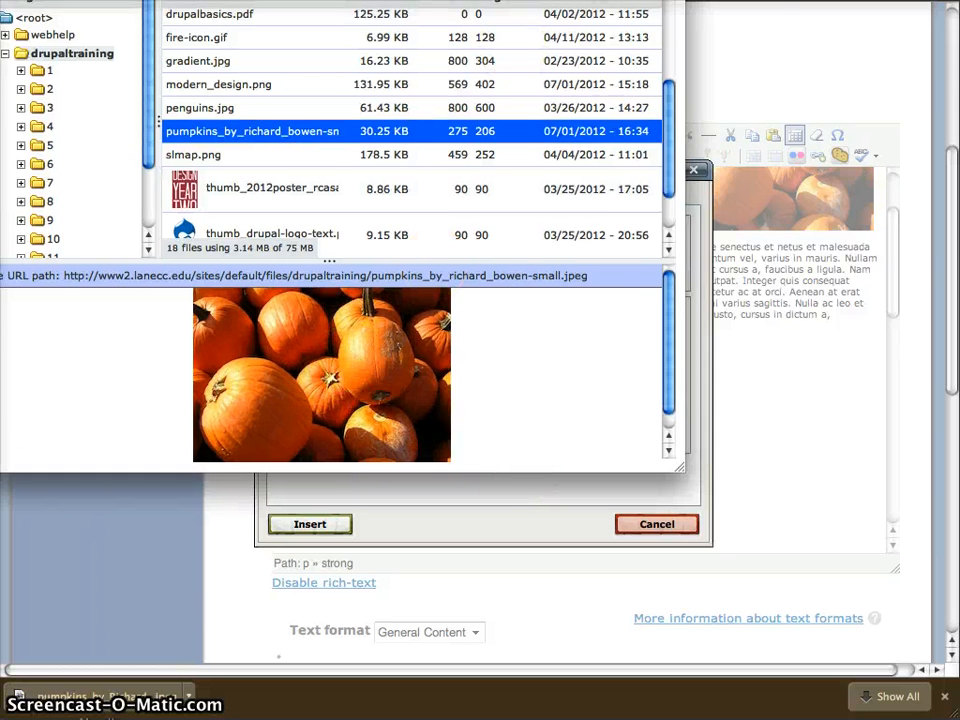
drag(490, 0, 600, 20)
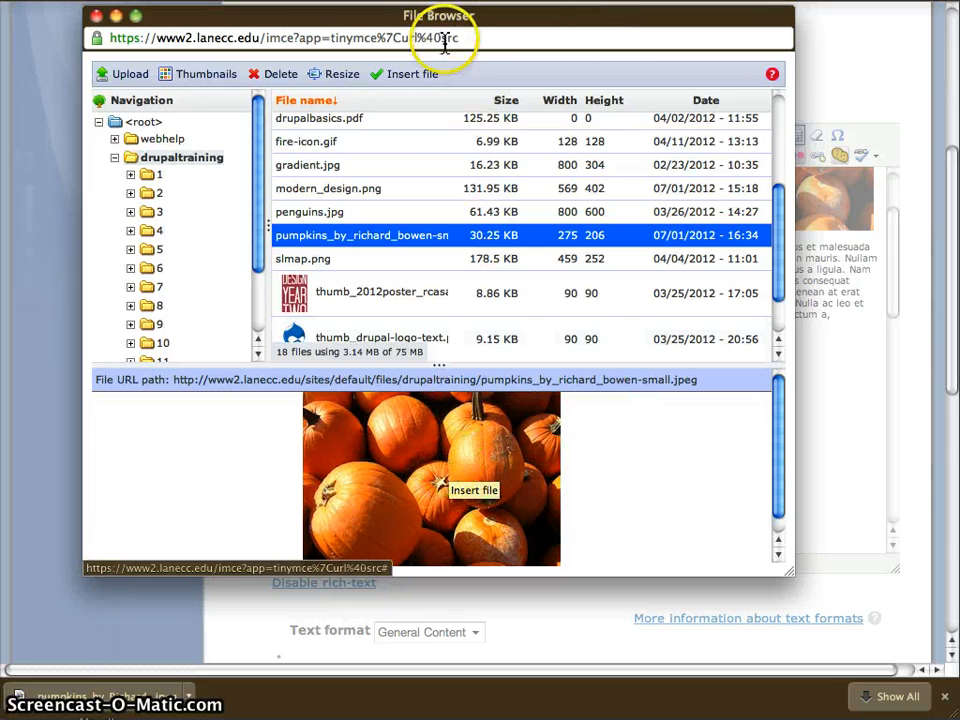
click(407, 76)
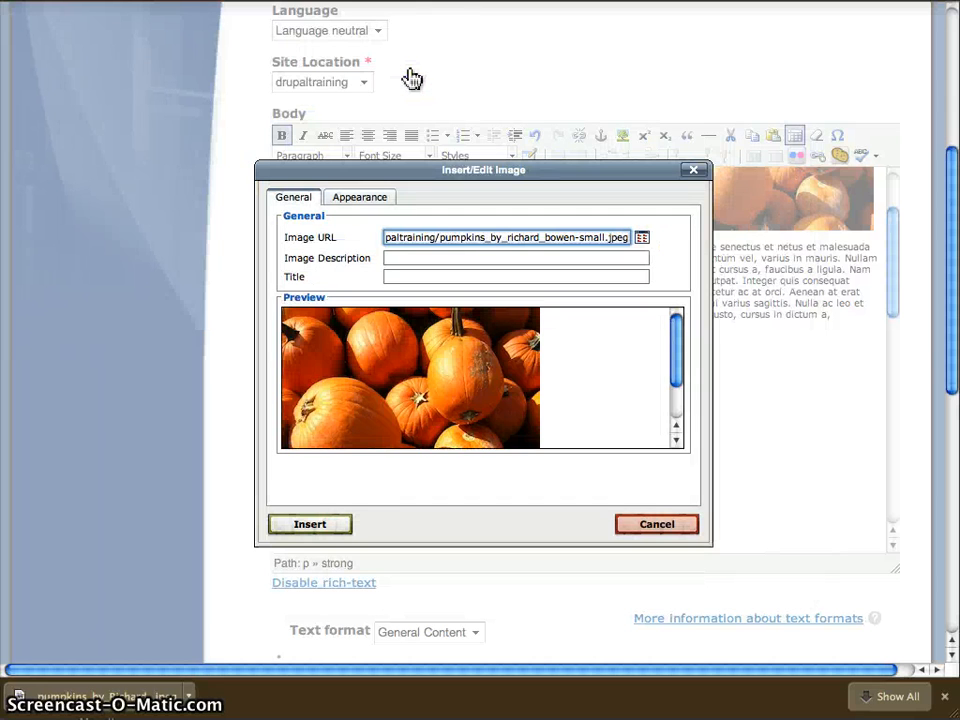
Step: Check the image's appearance settings, try to insert it without an image description, and decline to continue
click(368, 204)
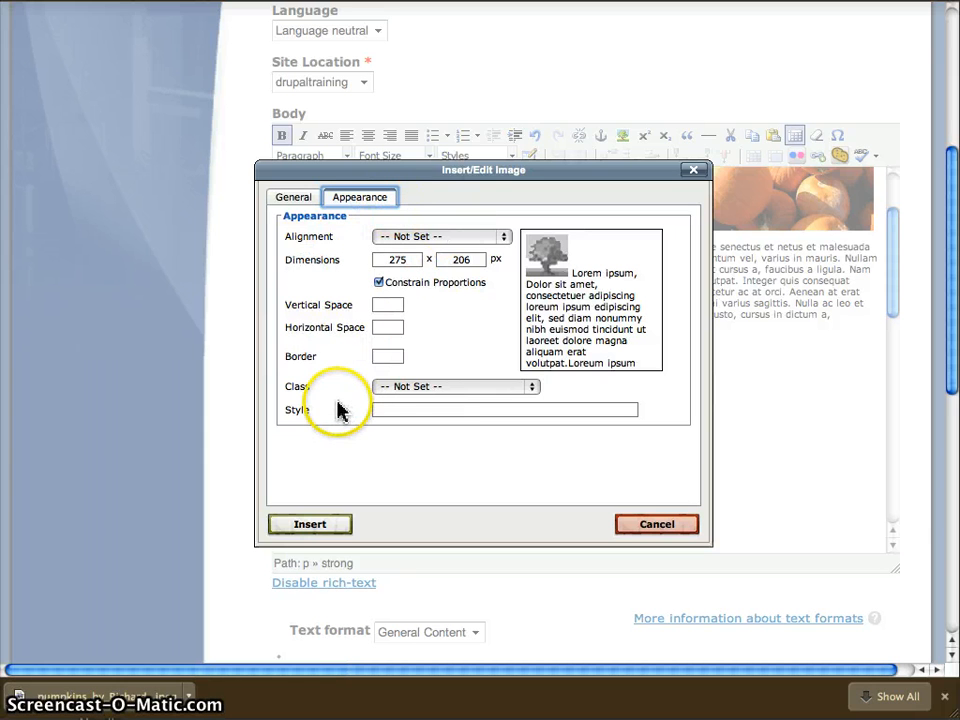
click(302, 197)
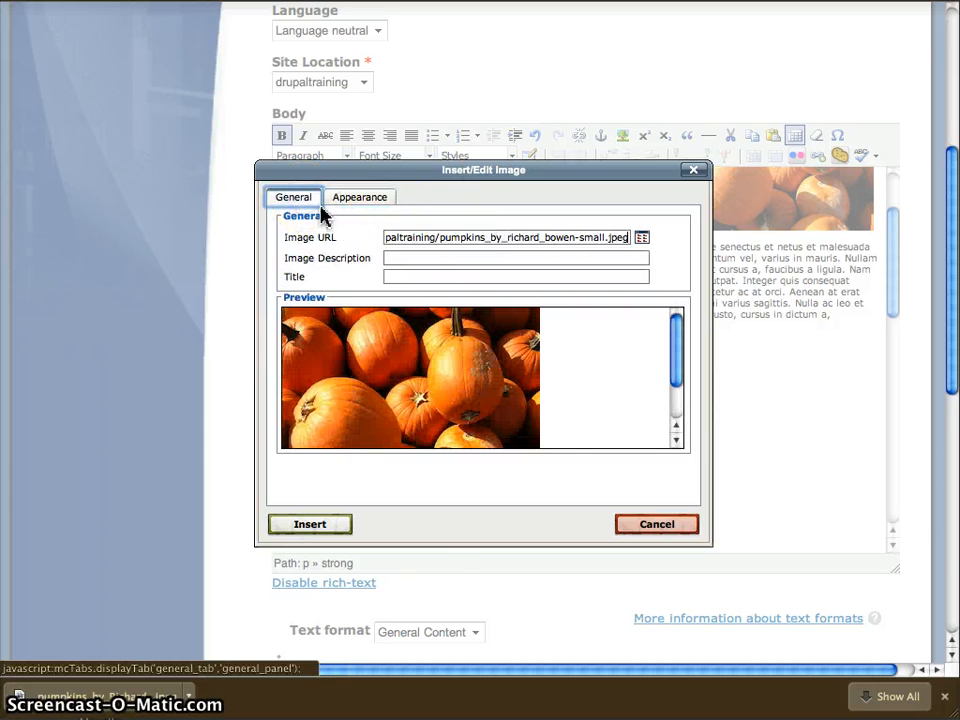
click(318, 524)
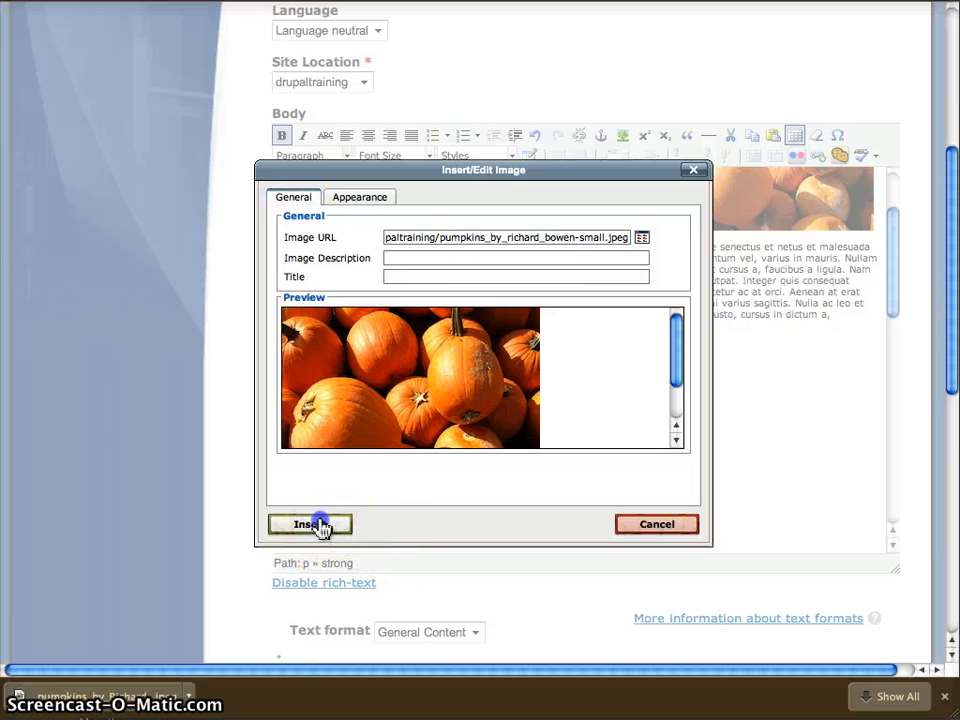
click(435, 380)
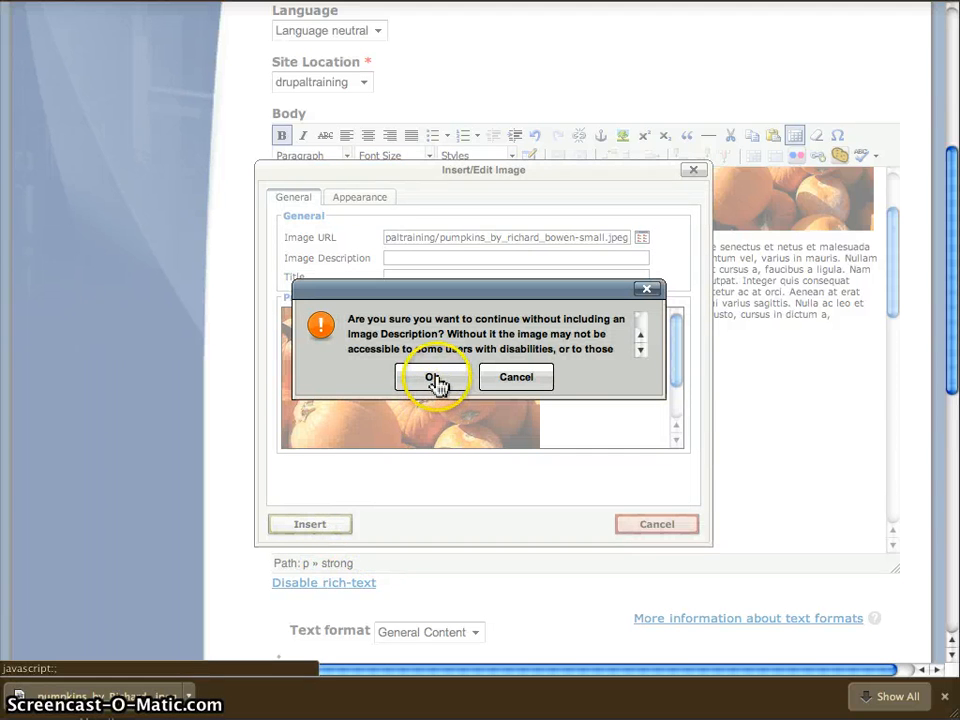
click(505, 384)
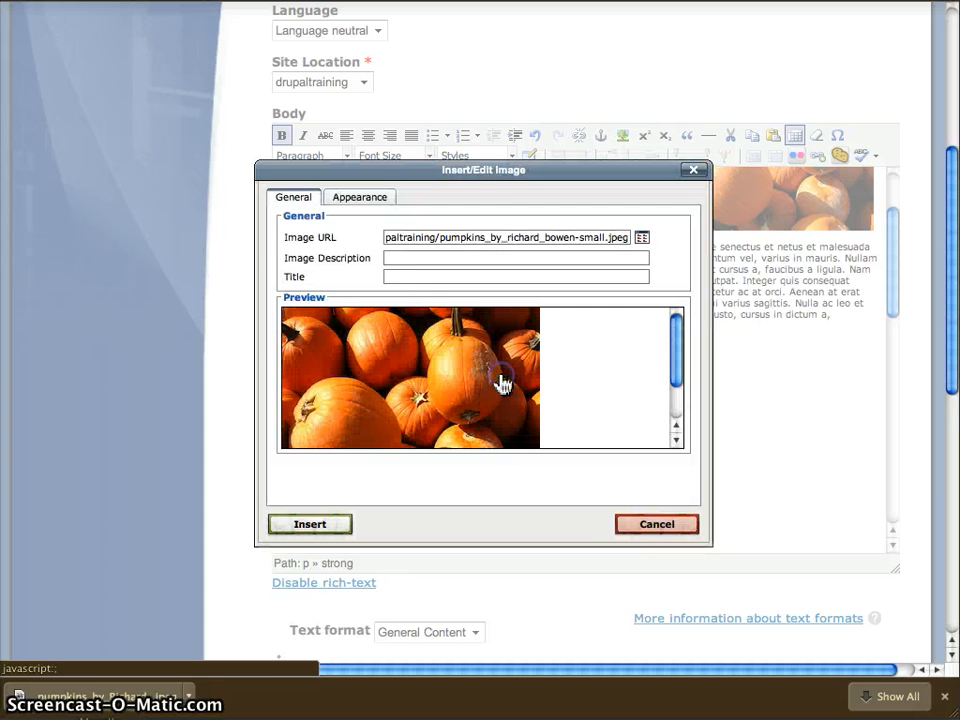
Step: Enter "Pumpkins by" plus the photographer's name as the image description, copy it to the title, and insert the image
click(422, 257)
scroll(424, 255, down, 2)
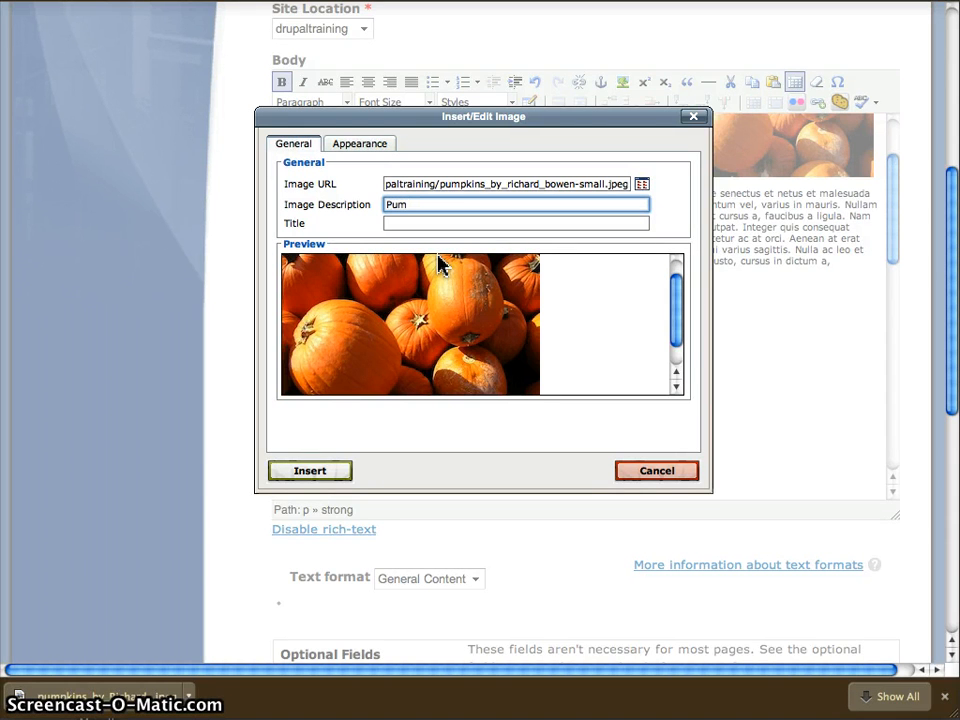
text(Pumpkins by R. Bowen)
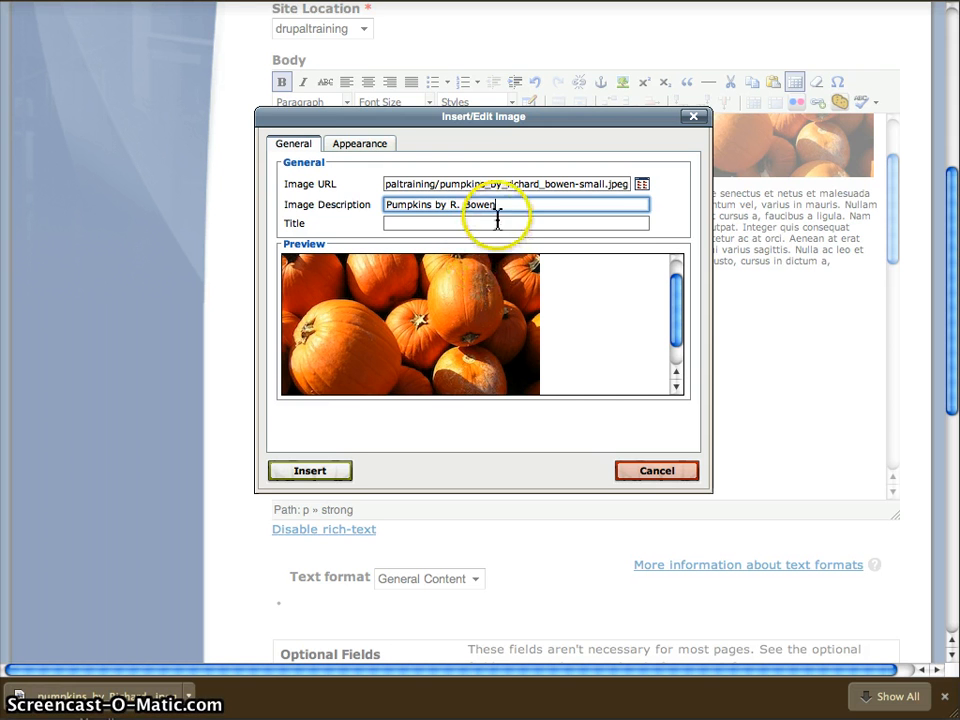
drag(497, 206, 378, 204)
key(ctrl+c)
click(399, 223)
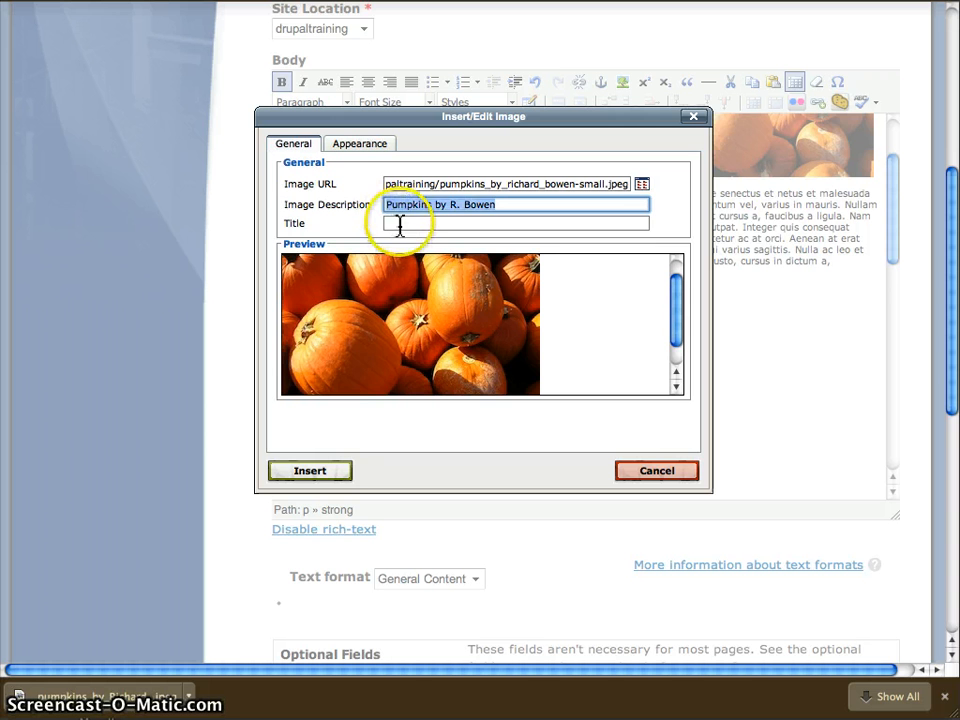
key(ctrl+v)
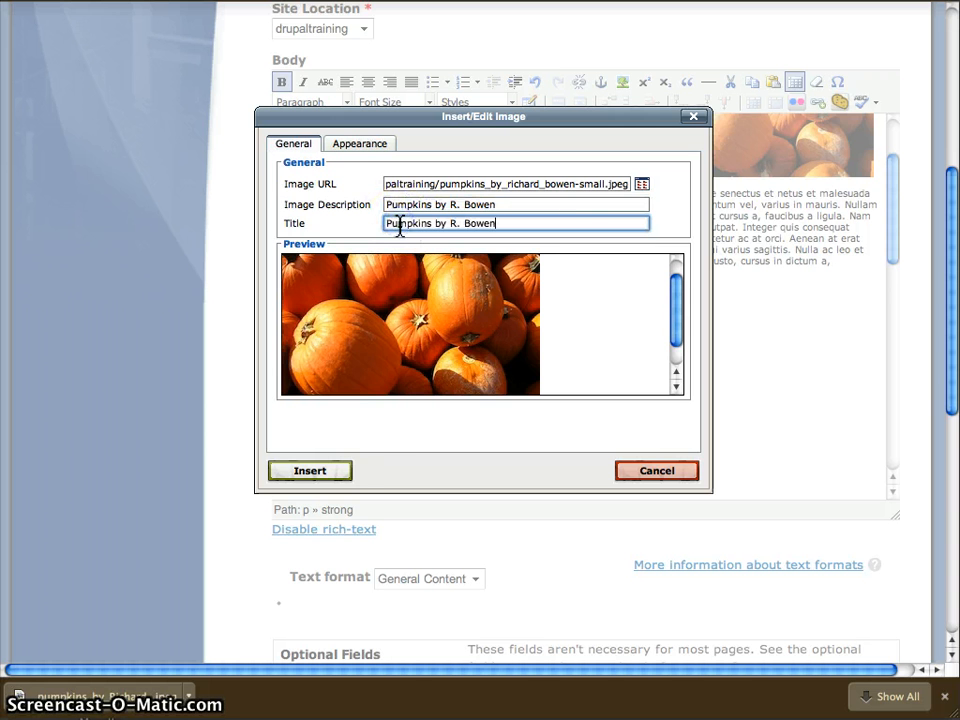
click(316, 474)
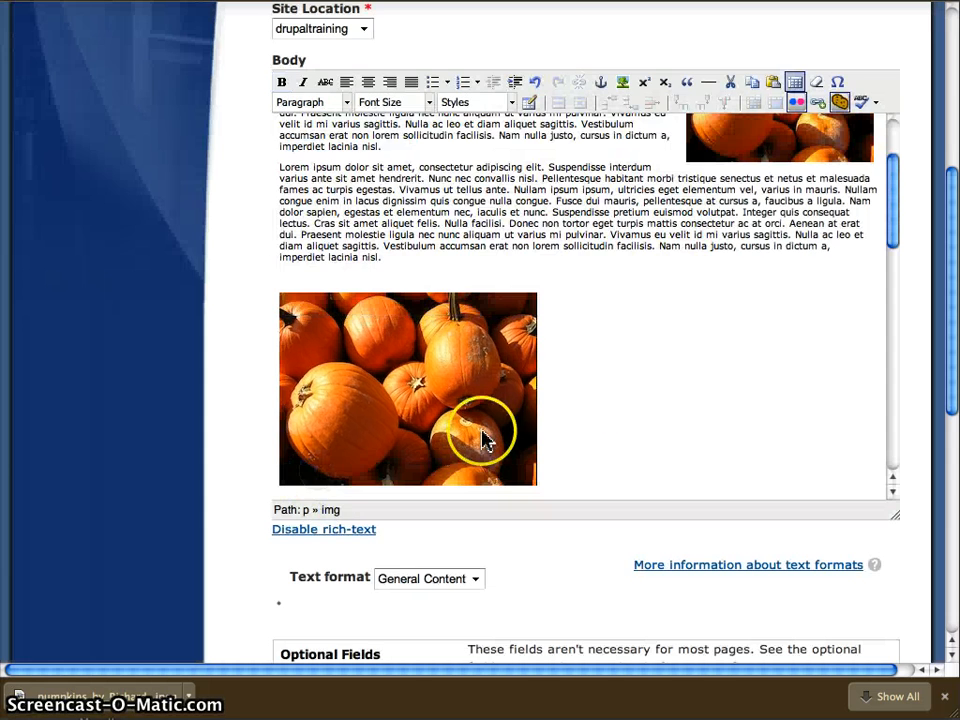
Step: Centre the newly inserted lower pumpkins image in the body, trying right alignment before returning it to centre
click(416, 421)
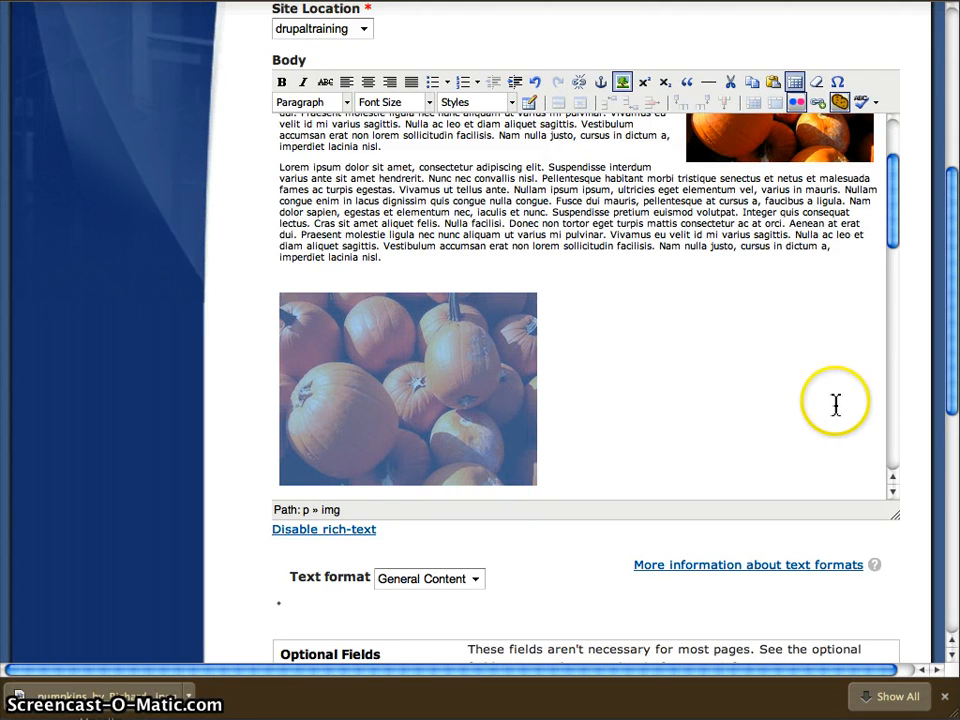
click(649, 382)
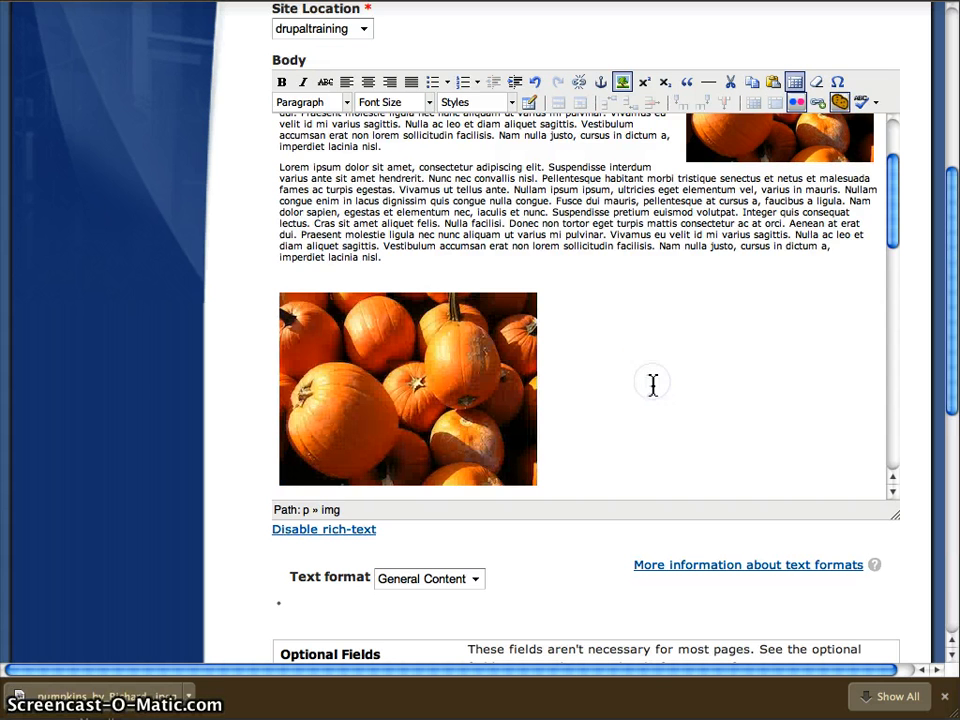
click(447, 385)
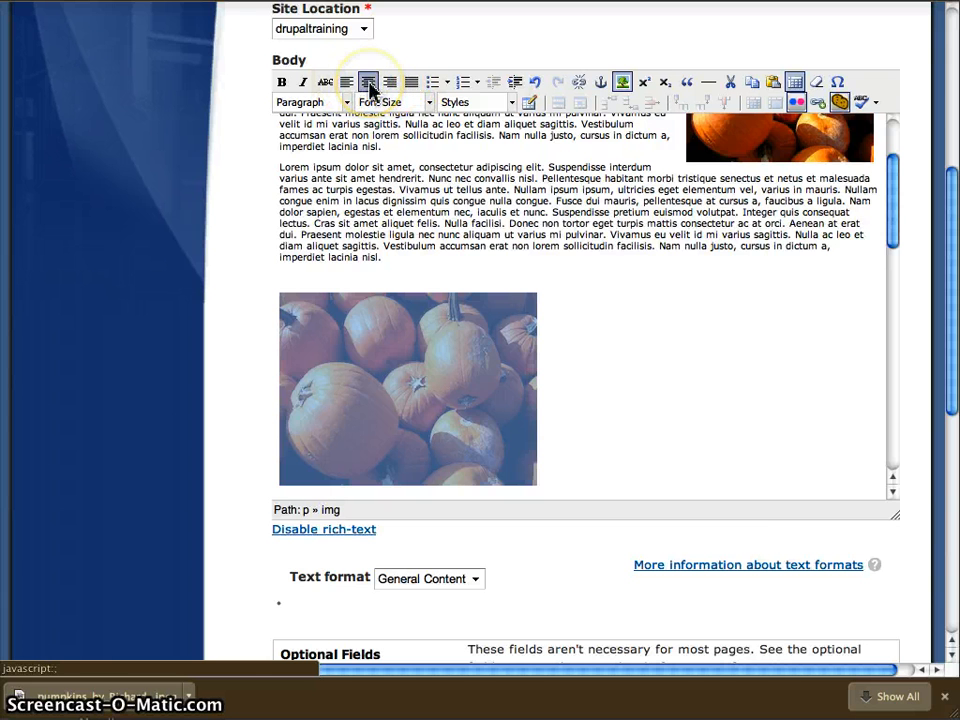
click(368, 83)
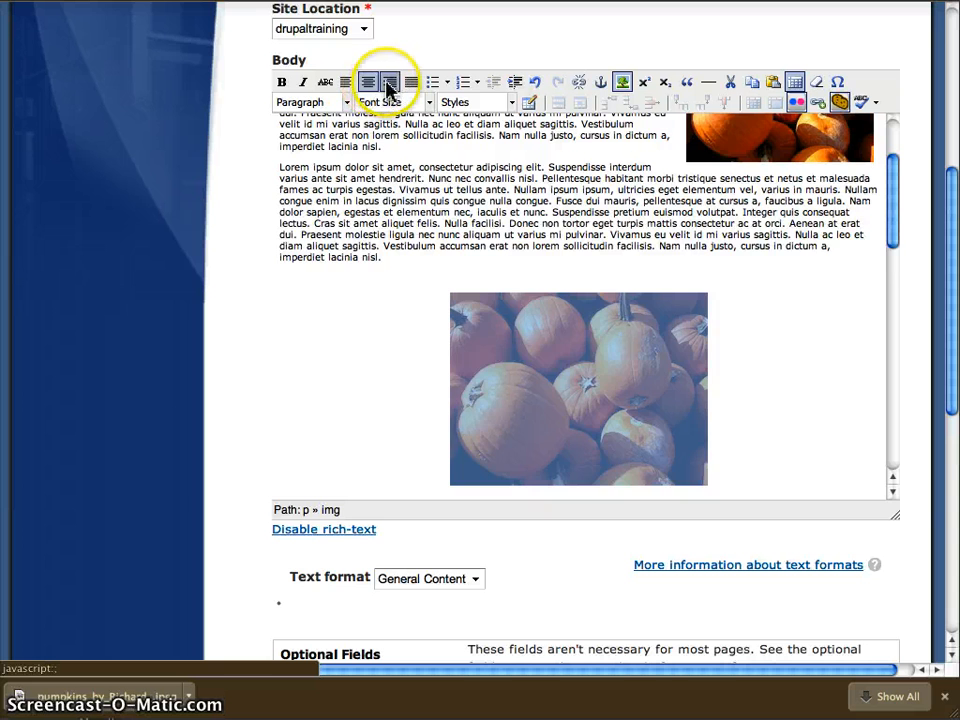
click(389, 83)
click(370, 84)
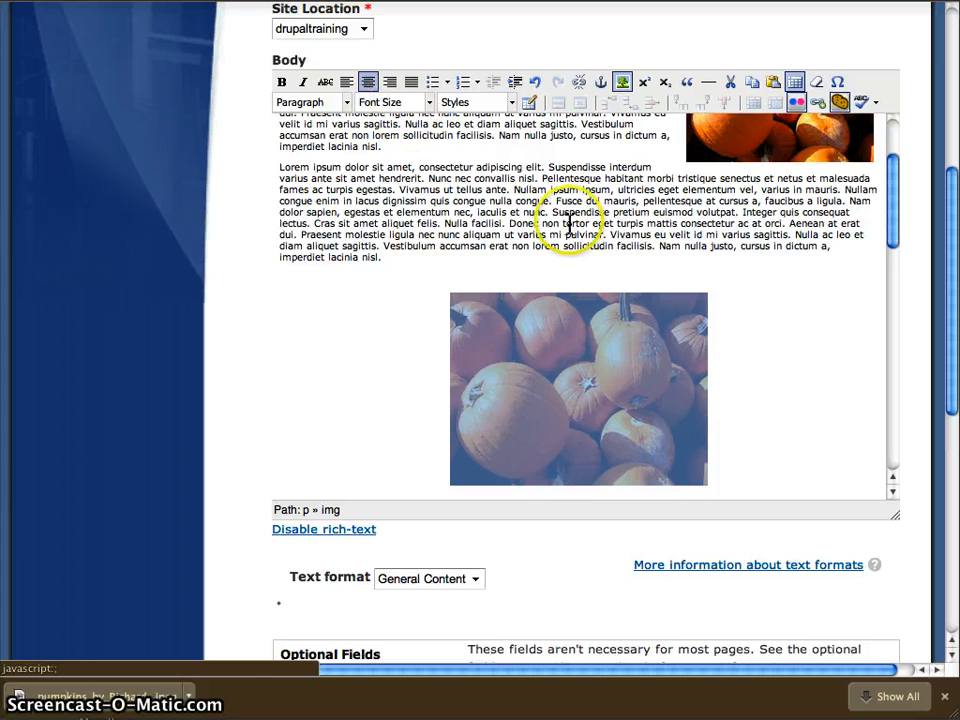
click(804, 332)
Step: Save the page and check how both pumpkins images are placed on the saved page
scroll(805, 333, down, 2)
scroll(830, 360, down, 3)
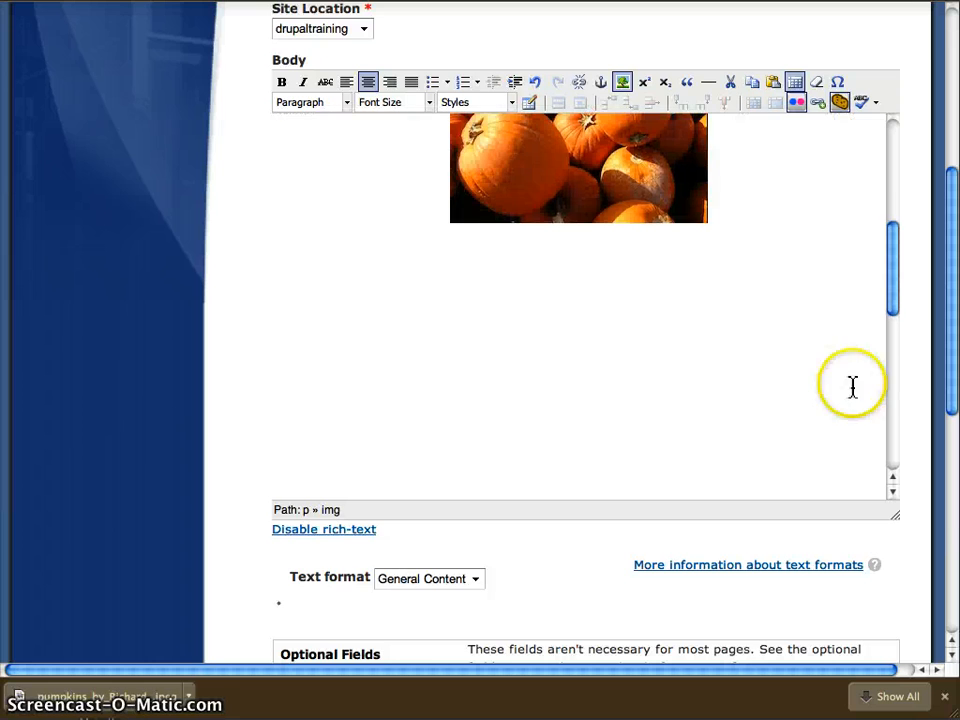
scroll(915, 386, down, 5)
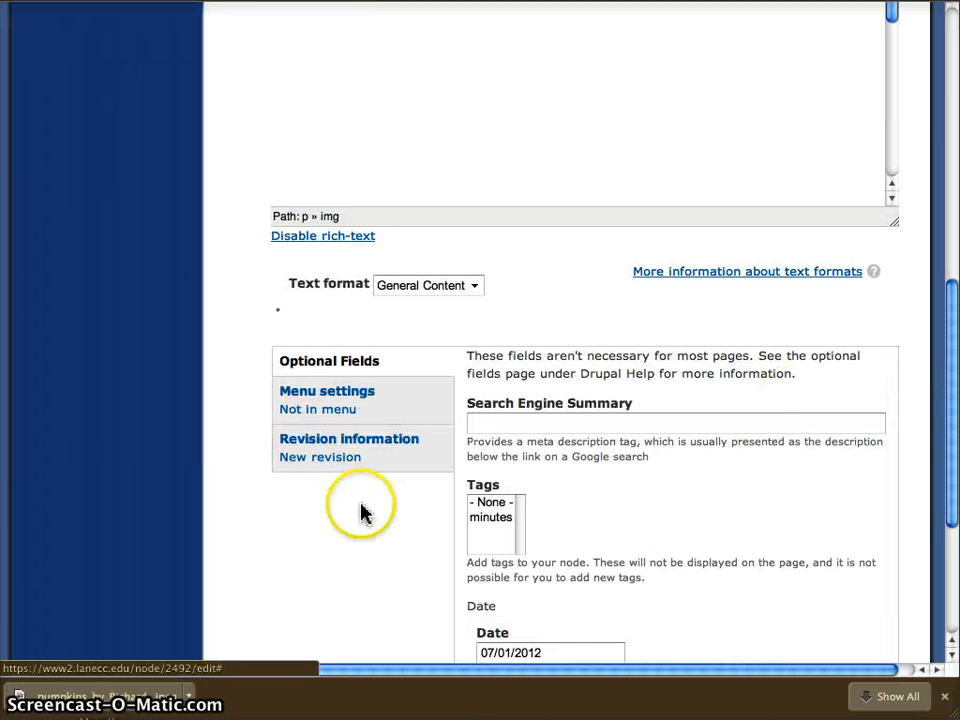
scroll(362, 512, down, 5)
click(295, 490)
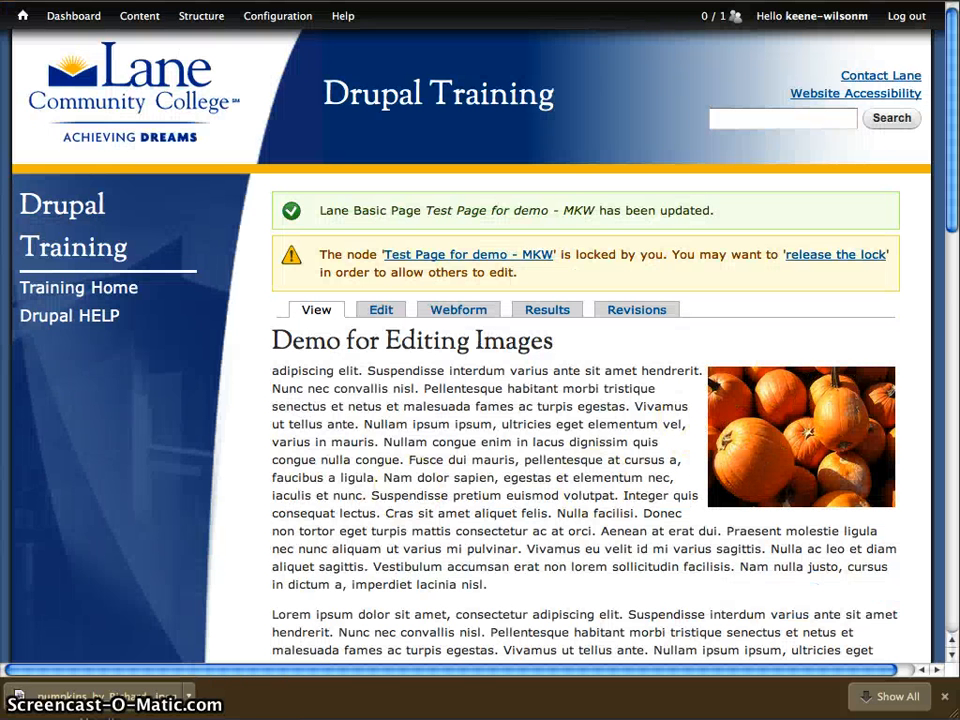
scroll(953, 260, down, 3)
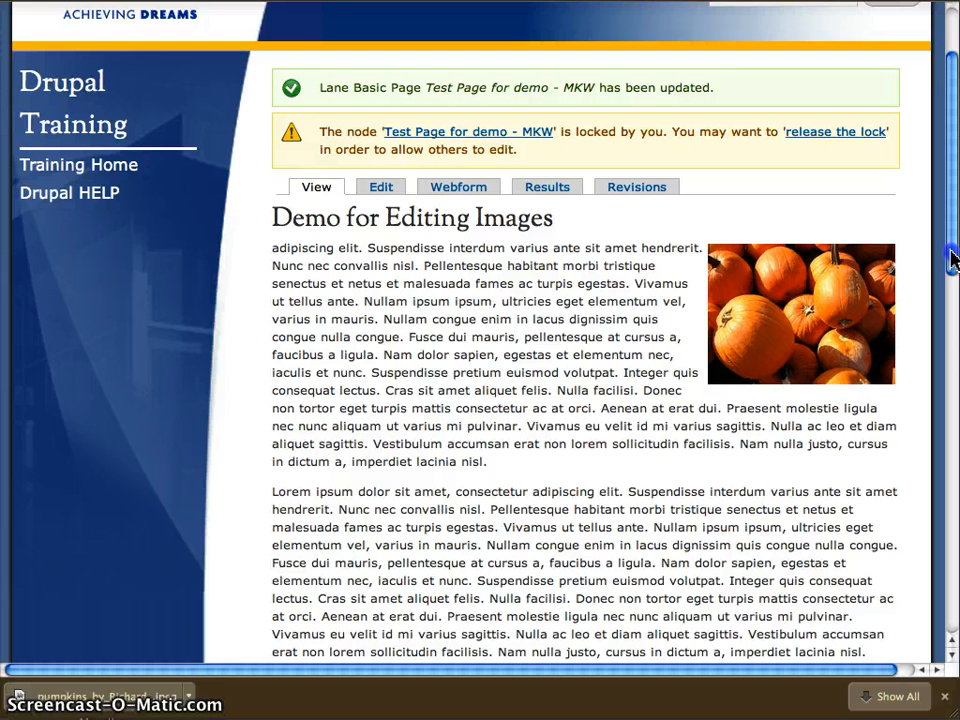
drag(953, 260, 949, 334)
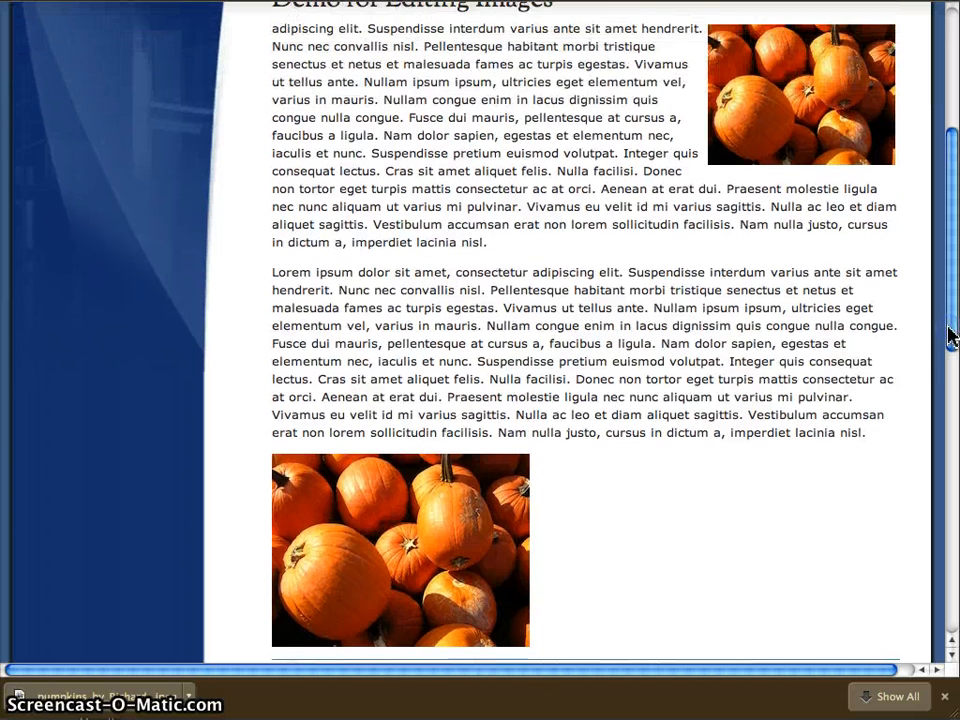
click(576, 549)
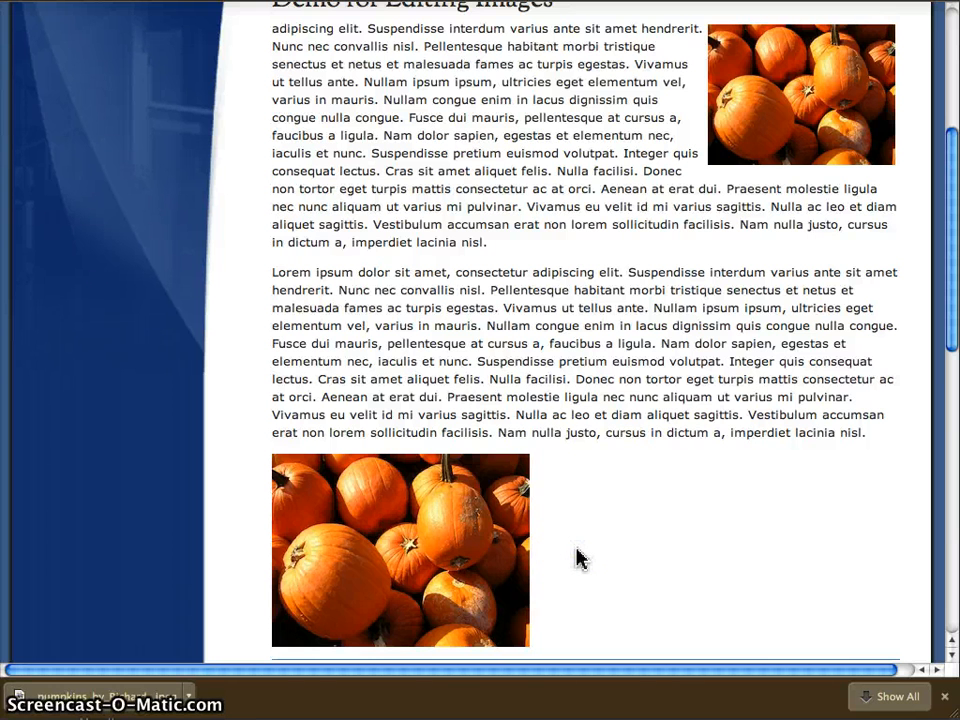
scroll(576, 559, up, 5)
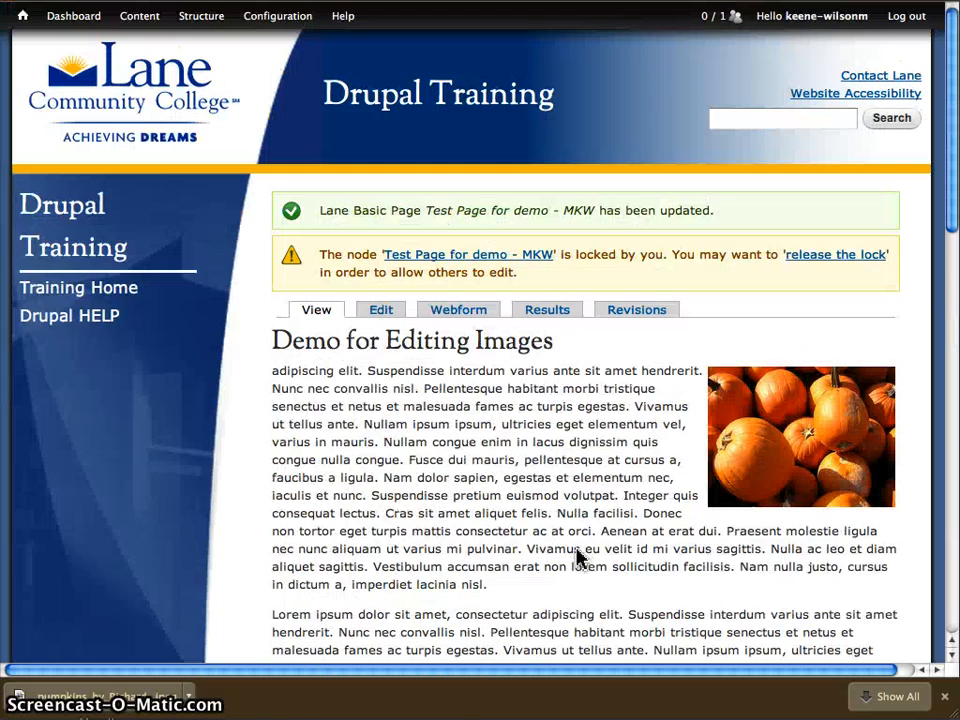